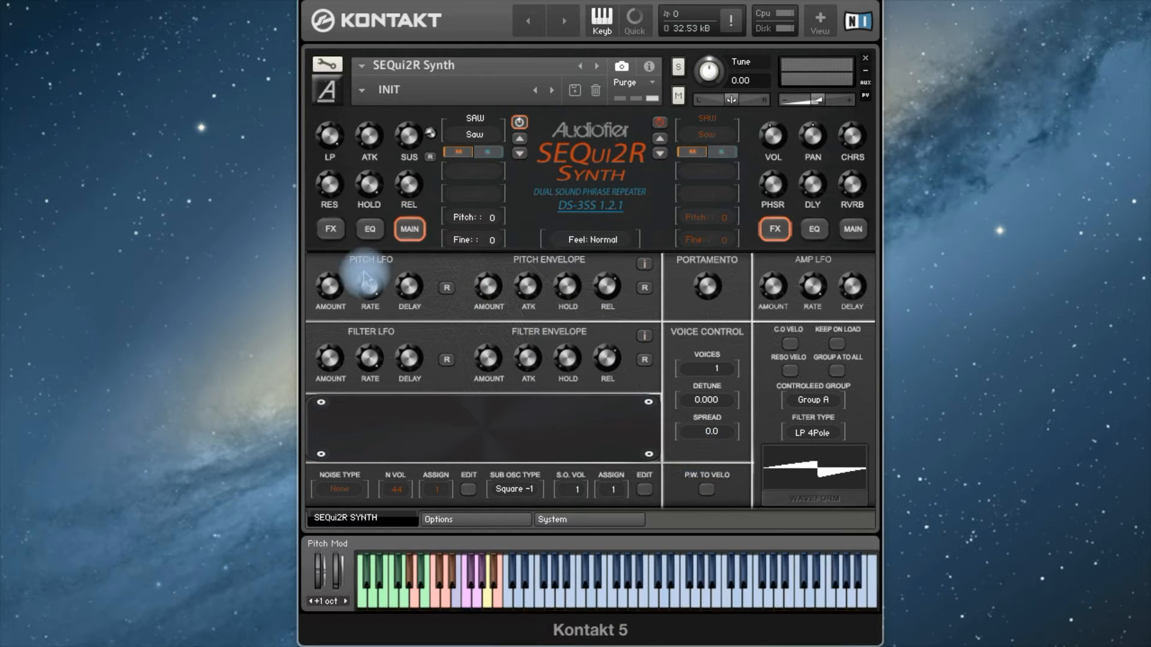
Step: Show group A's effects and sequencer page, and return to its main synthesis page
click(329, 230)
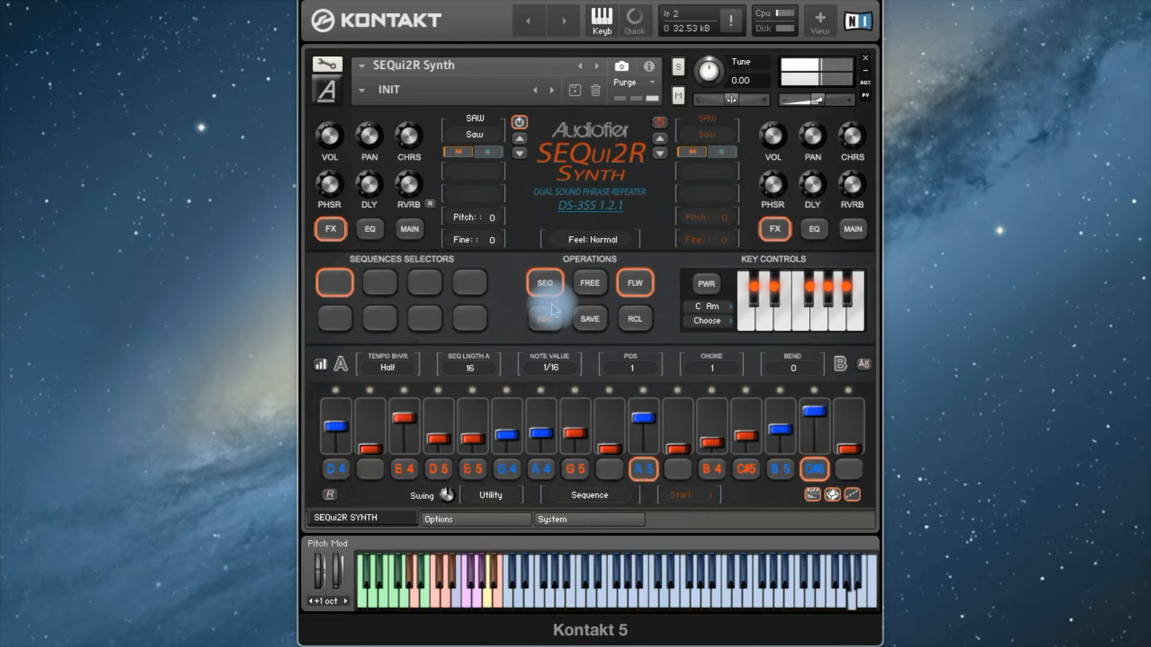
click(410, 230)
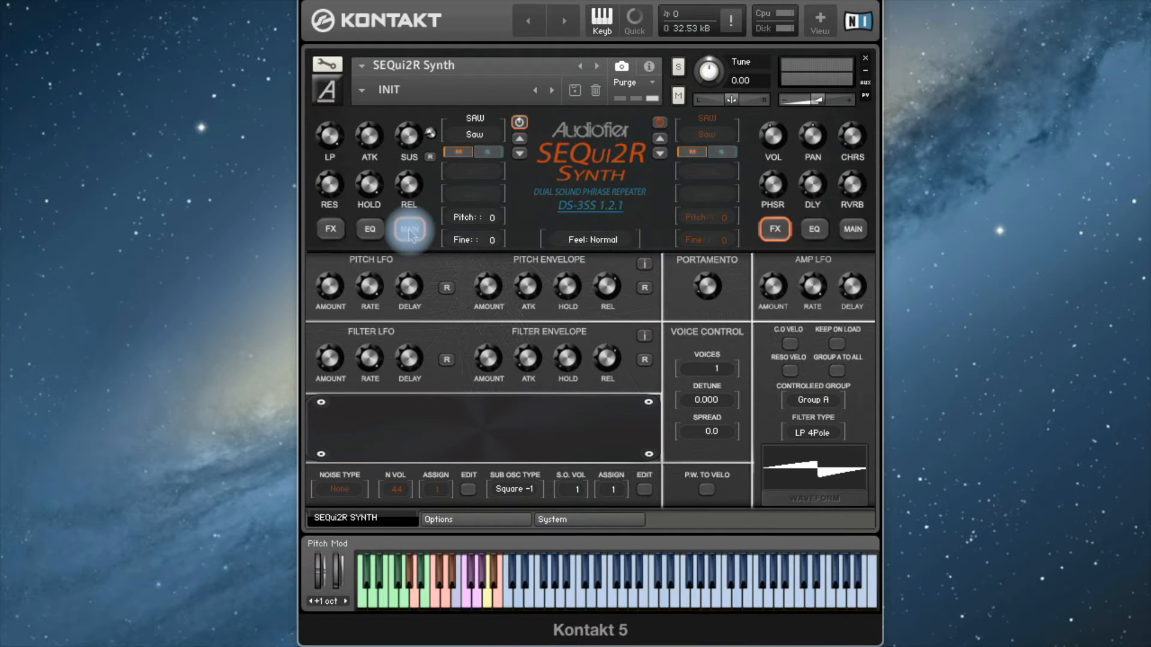
Step: Set the noise type to White at volume 37 and raise the sub oscillator volume to 34
click(345, 494)
click(339, 525)
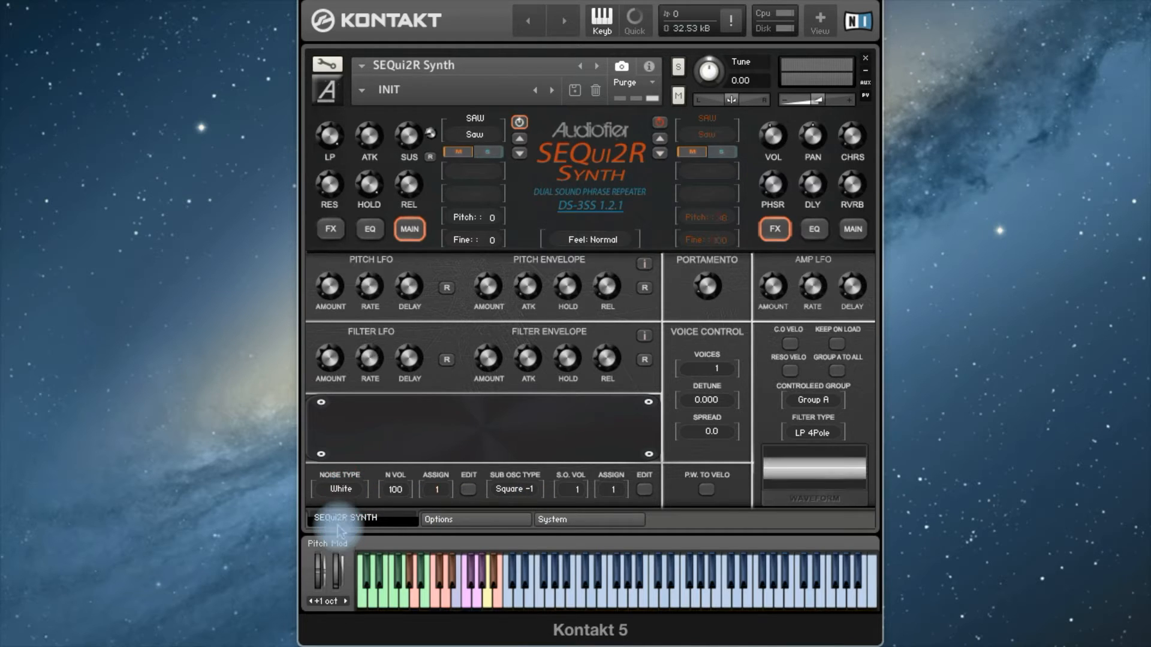
drag(406, 499, 396, 604)
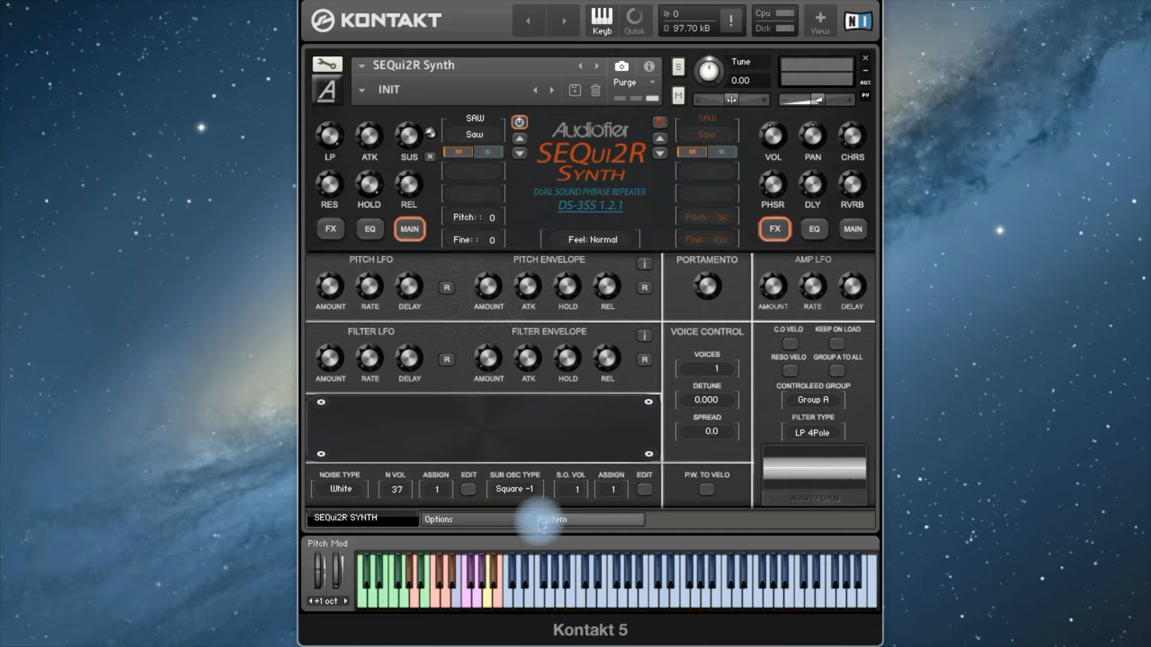
drag(573, 489, 584, 415)
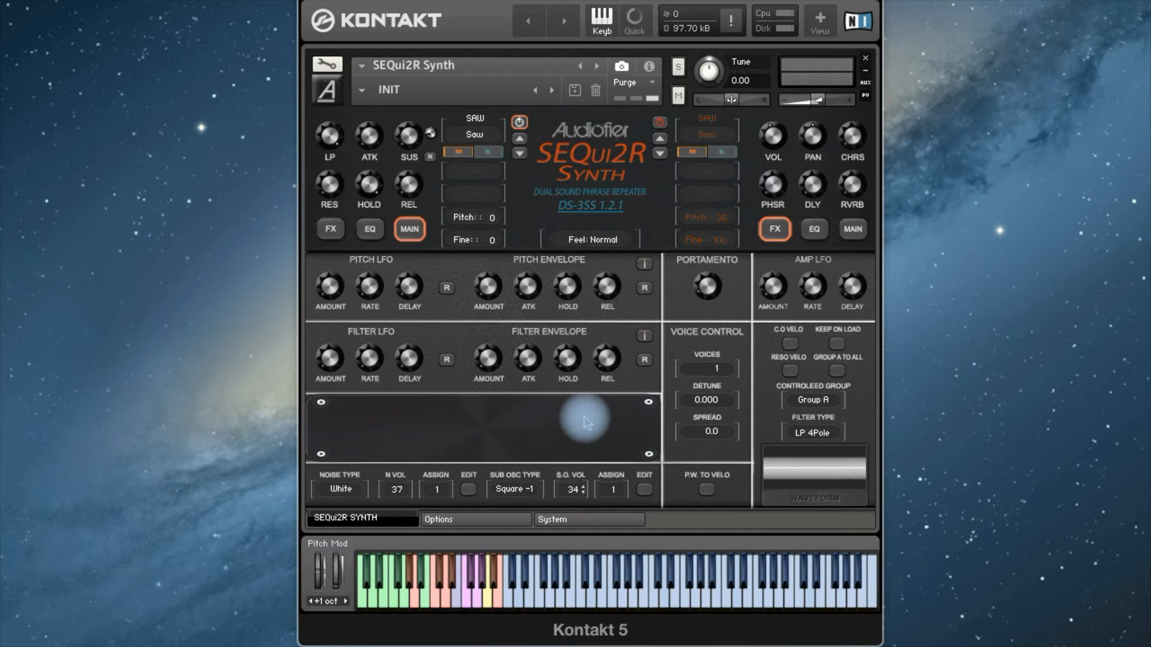
click(565, 563)
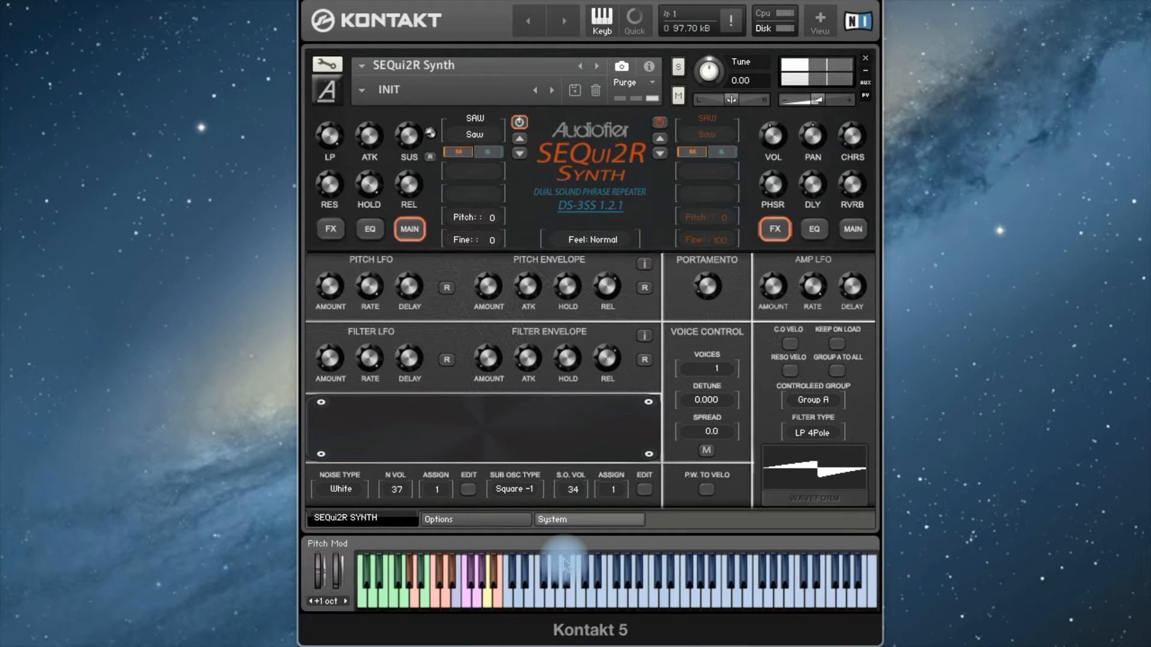
Step: Enable Group A to All and go over the amounts of the pitch and filter envelopes it affects
click(841, 375)
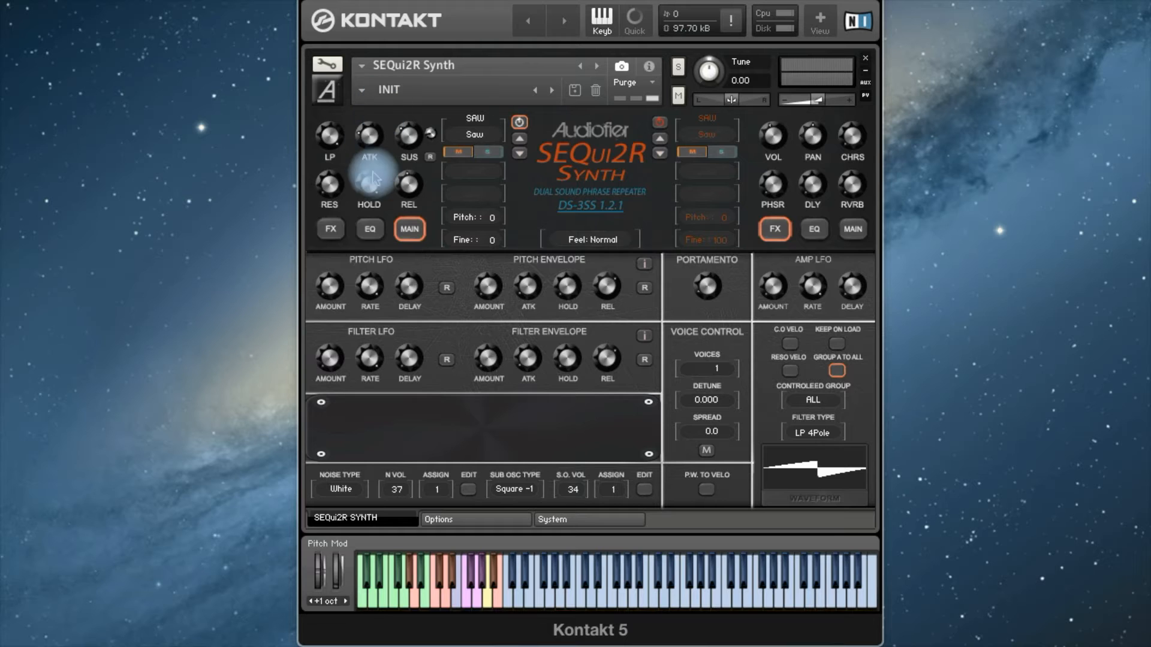
click(487, 277)
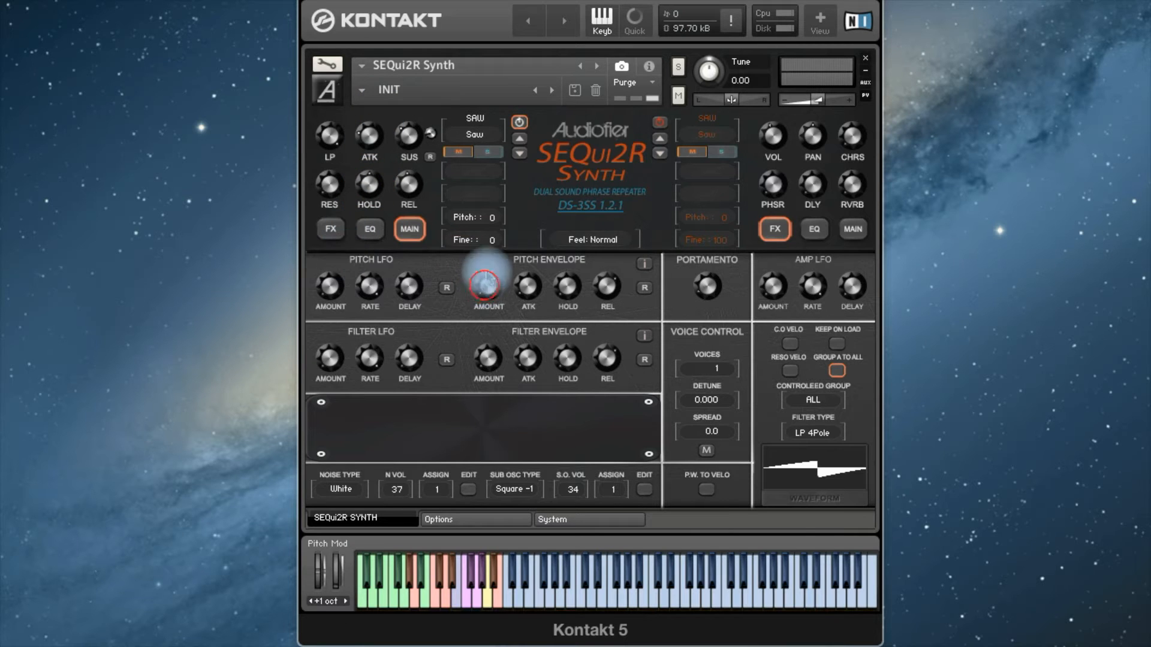
click(488, 357)
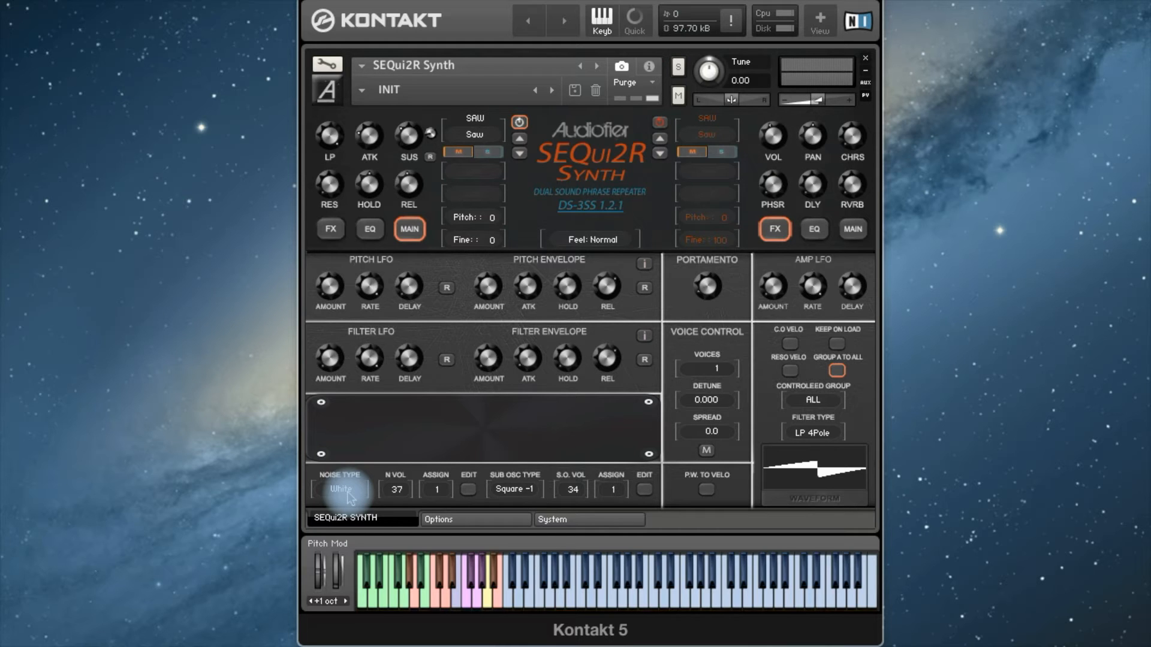
click(845, 371)
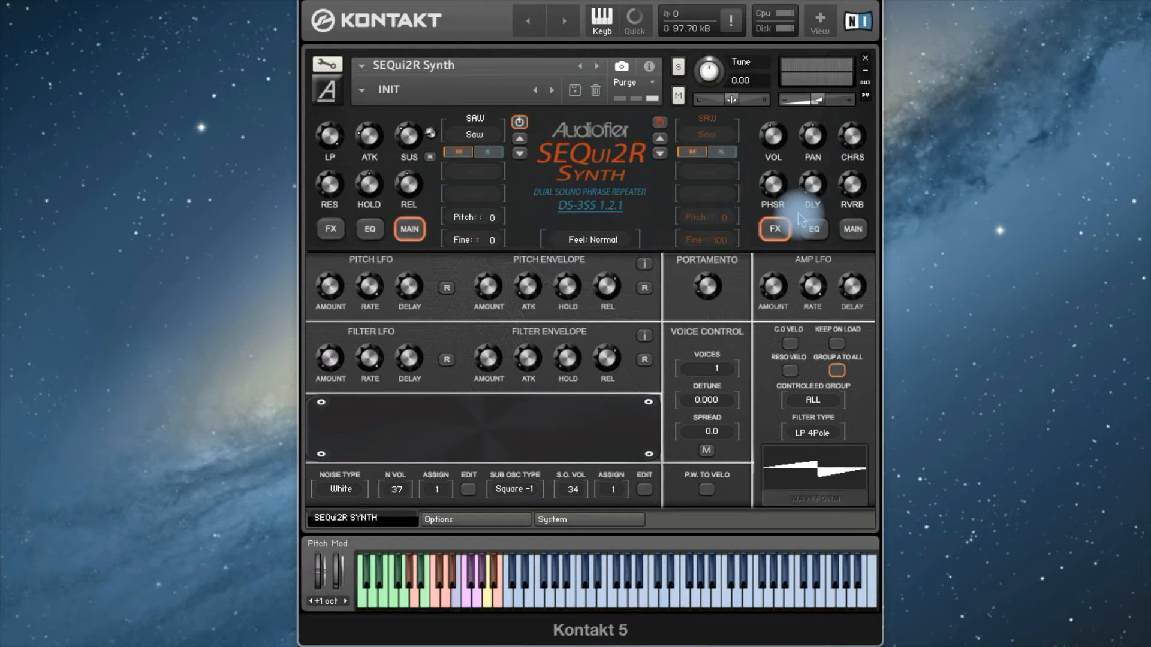
click(837, 372)
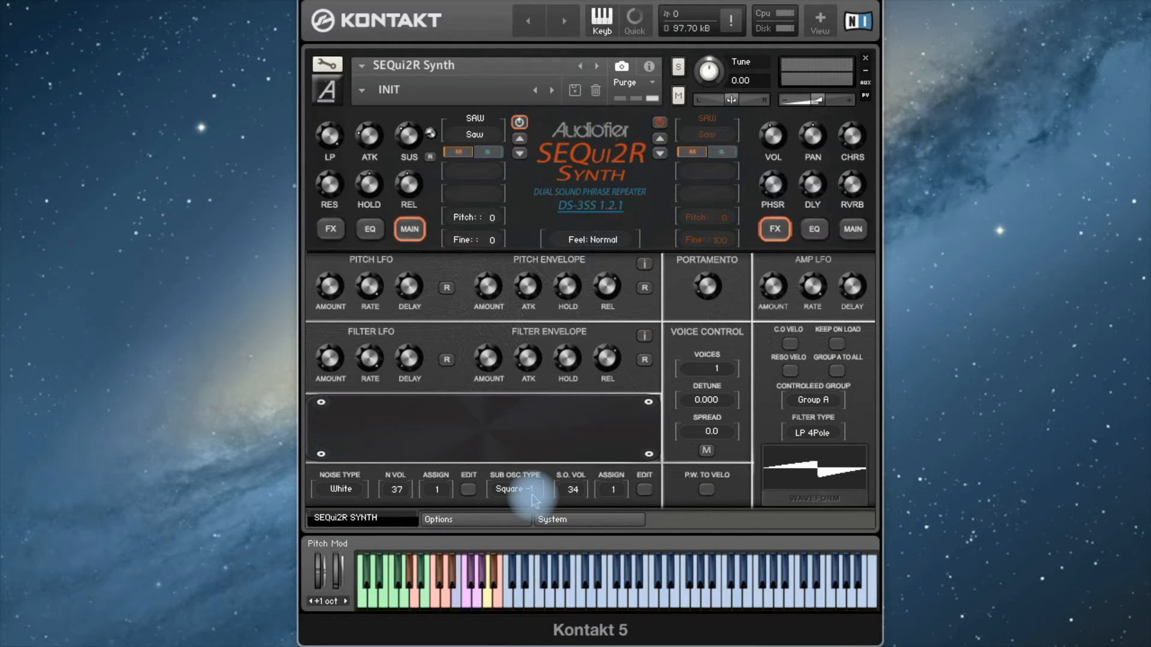
Step: Switch editing to the Noise group and examine its volume and pitch envelope attack controls
click(468, 490)
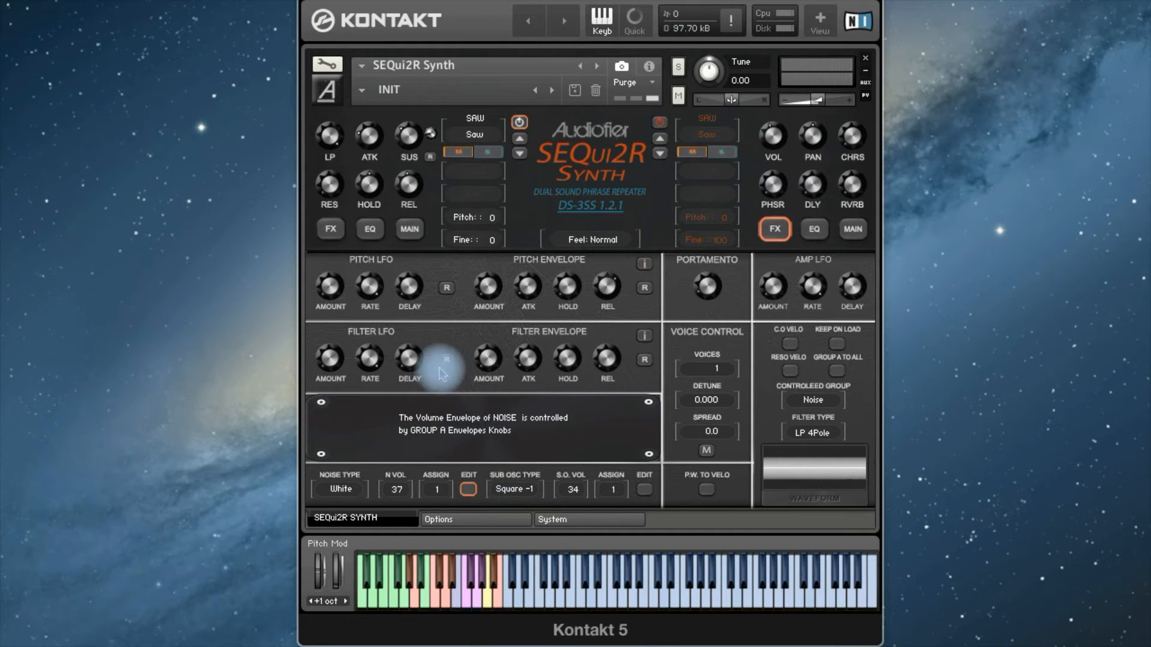
click(469, 489)
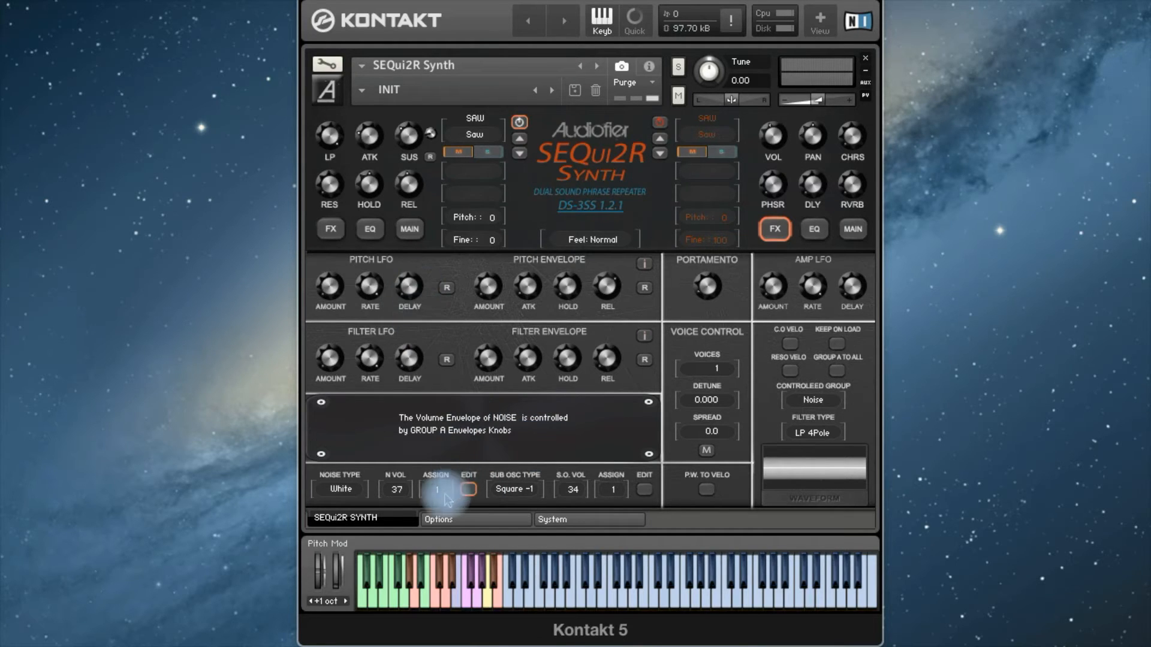
click(469, 488)
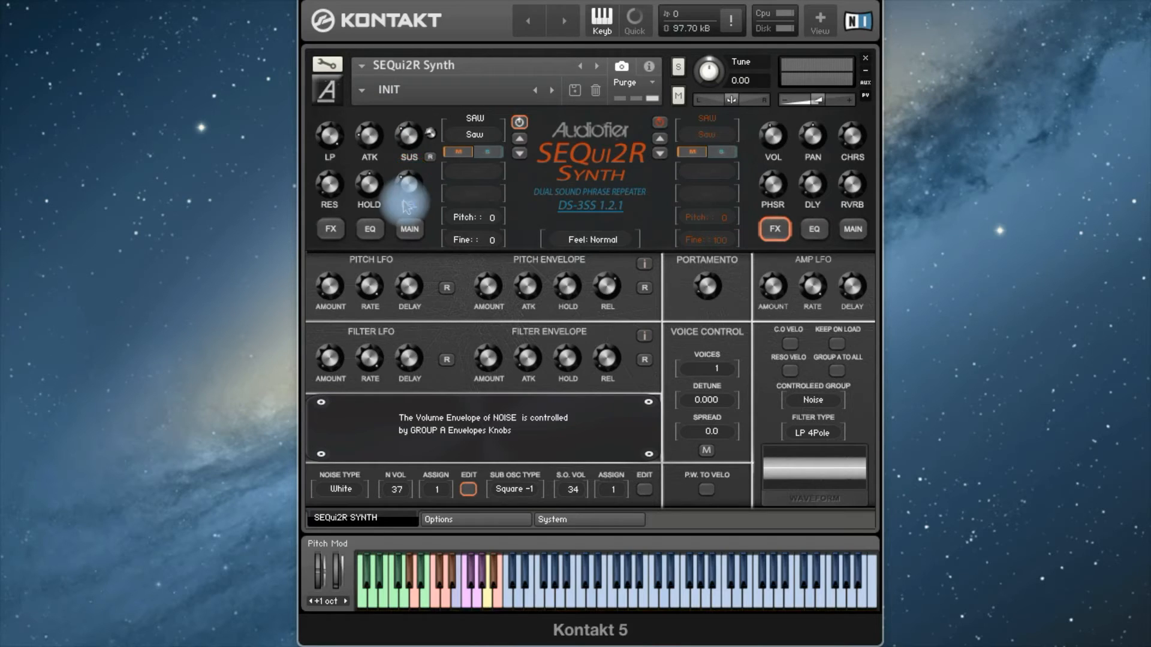
click(370, 127)
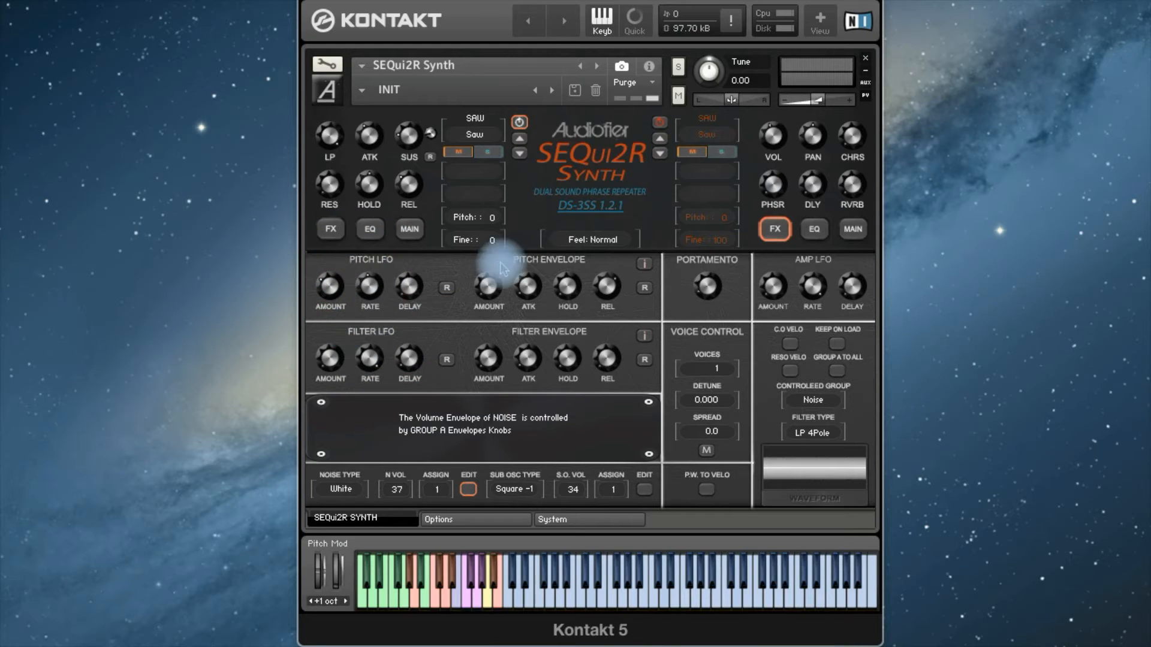
drag(526, 287, 532, 270)
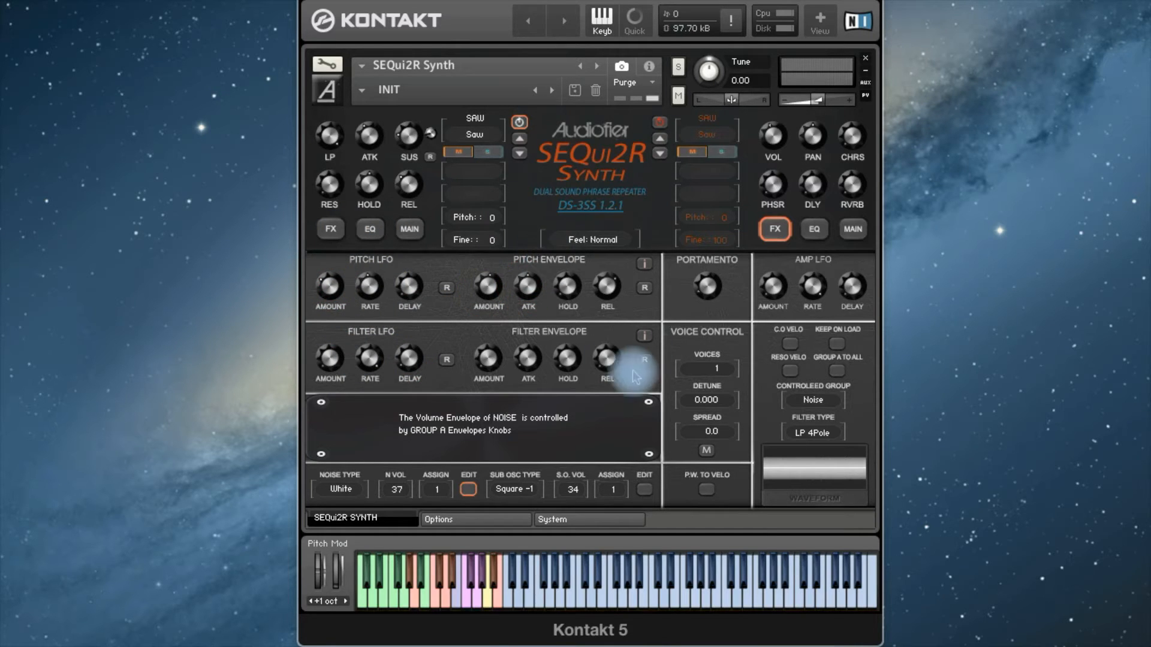
Step: Alternate editing between group A and the noise, and try the small knob beside group B's LP control
click(408, 230)
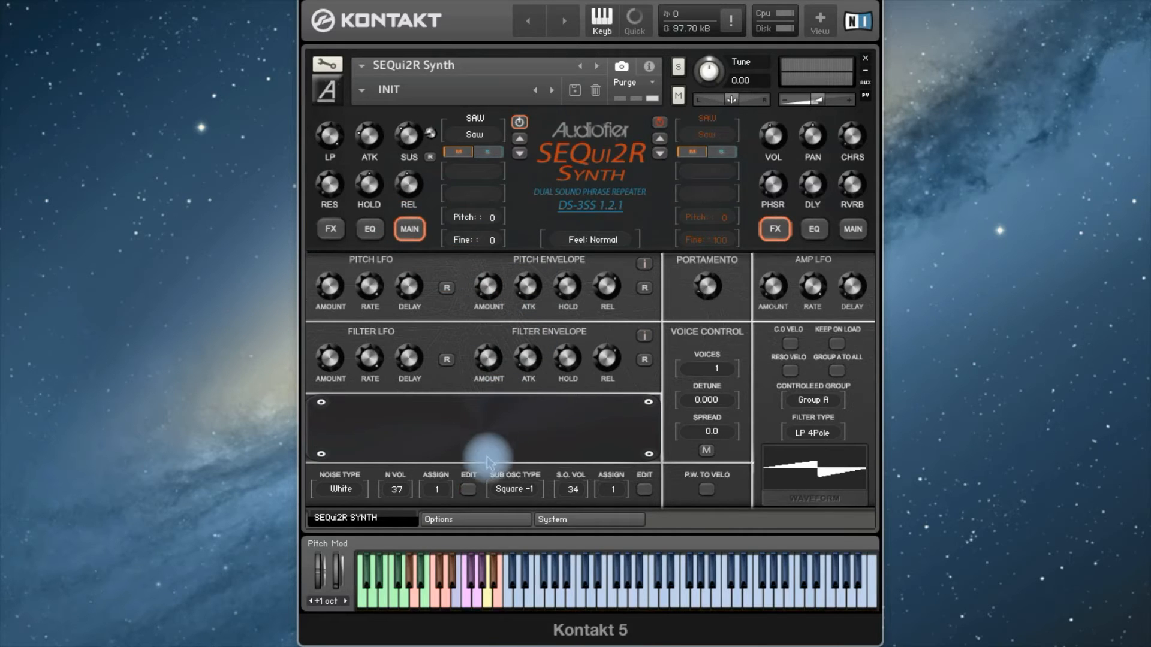
click(468, 490)
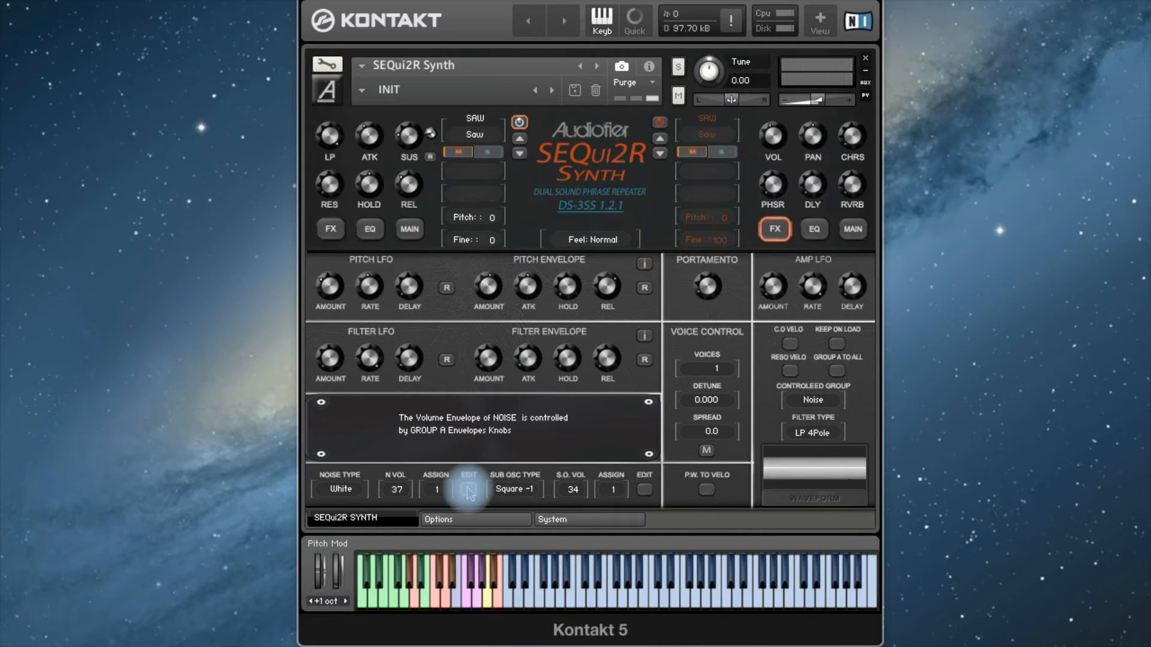
click(419, 229)
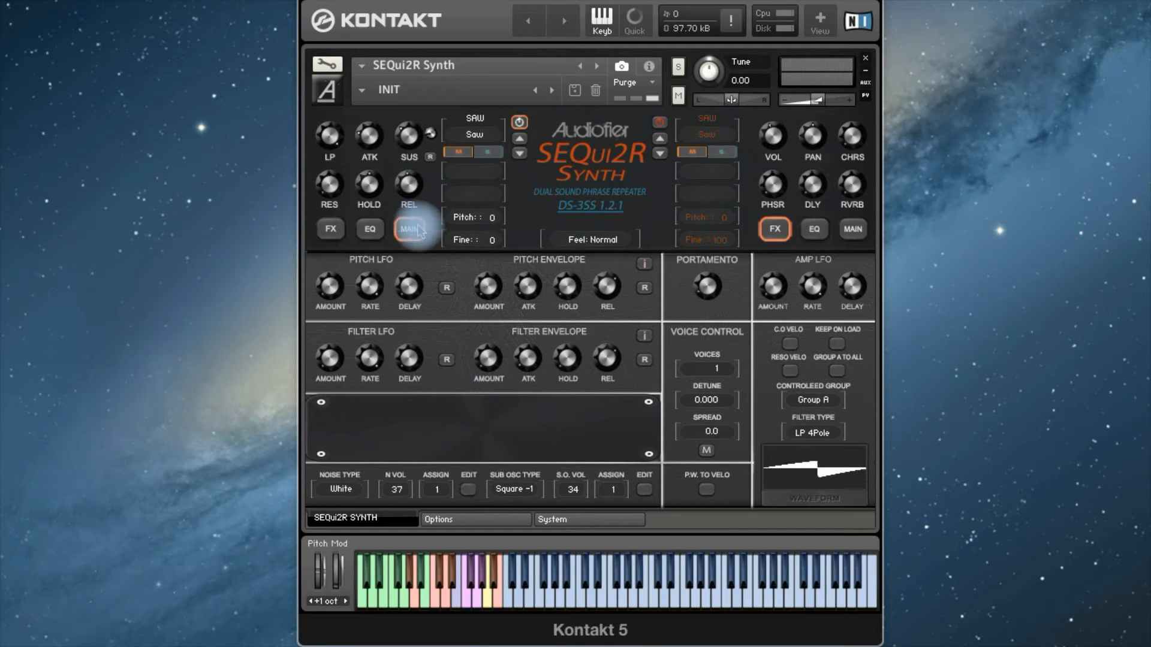
click(643, 491)
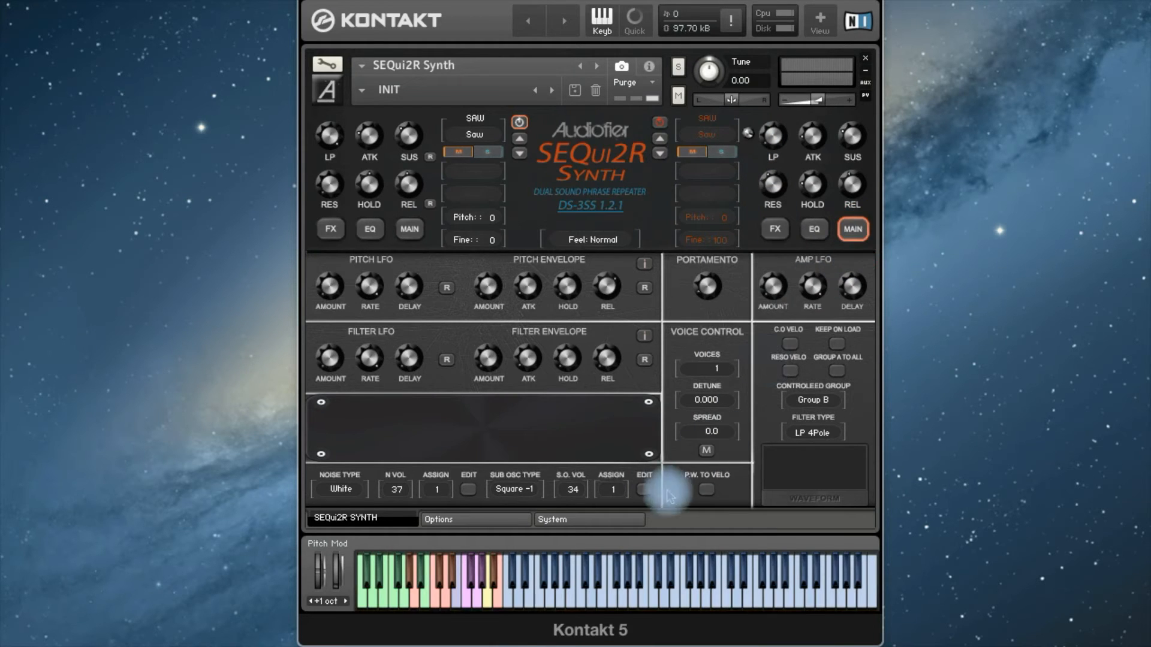
click(748, 136)
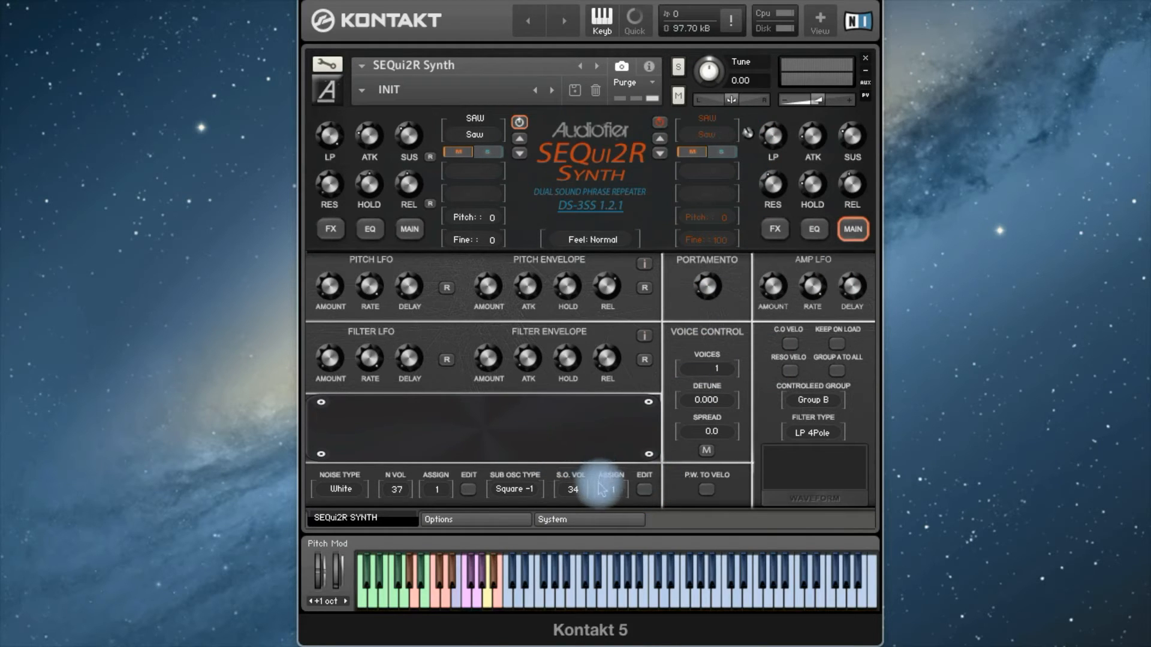
Step: Select the Noise group for editing and enable Group A to All
click(468, 489)
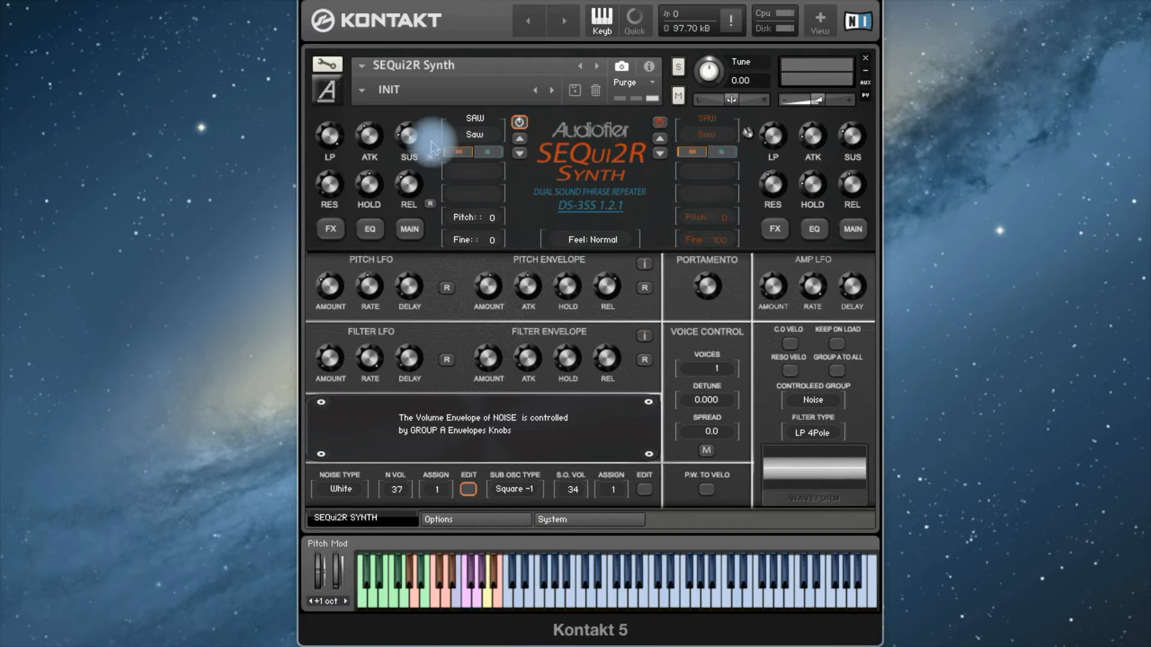
click(409, 231)
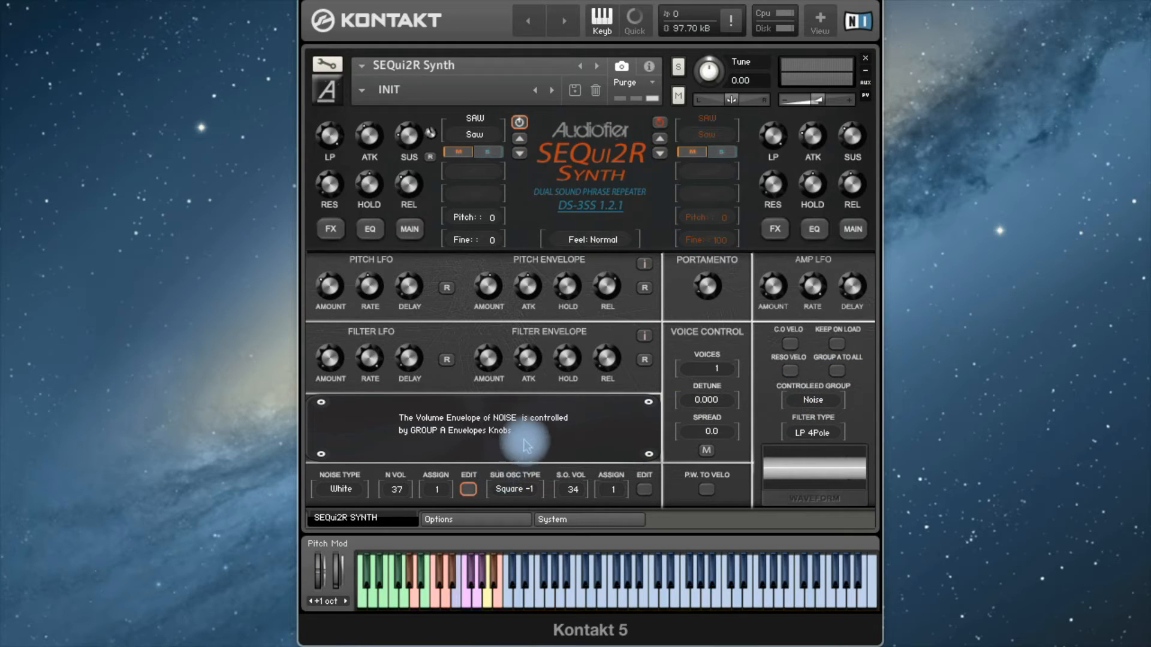
click(836, 371)
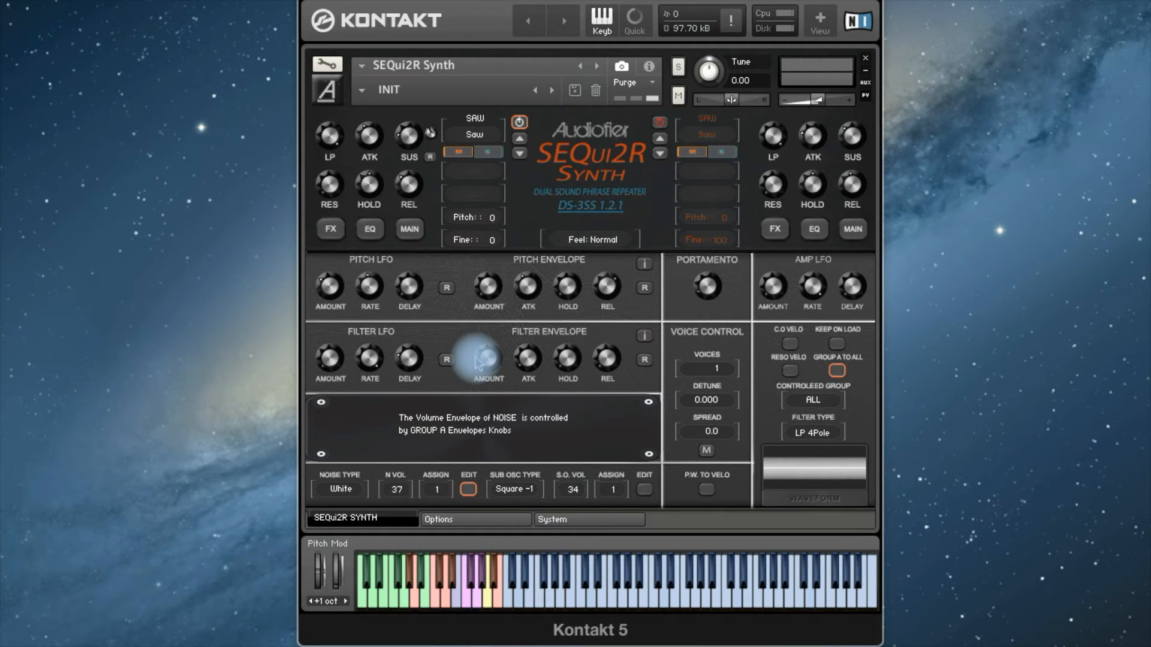
Step: Compare the main pages of groups B and A while Group A to All is enabled
click(852, 230)
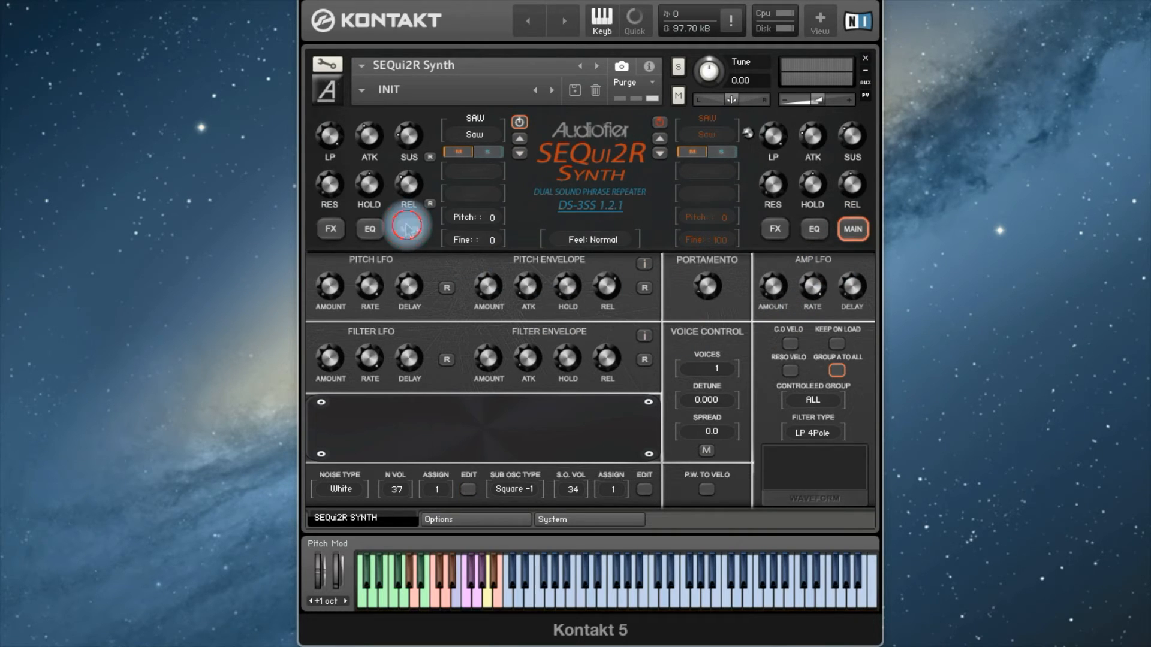
click(406, 228)
click(852, 229)
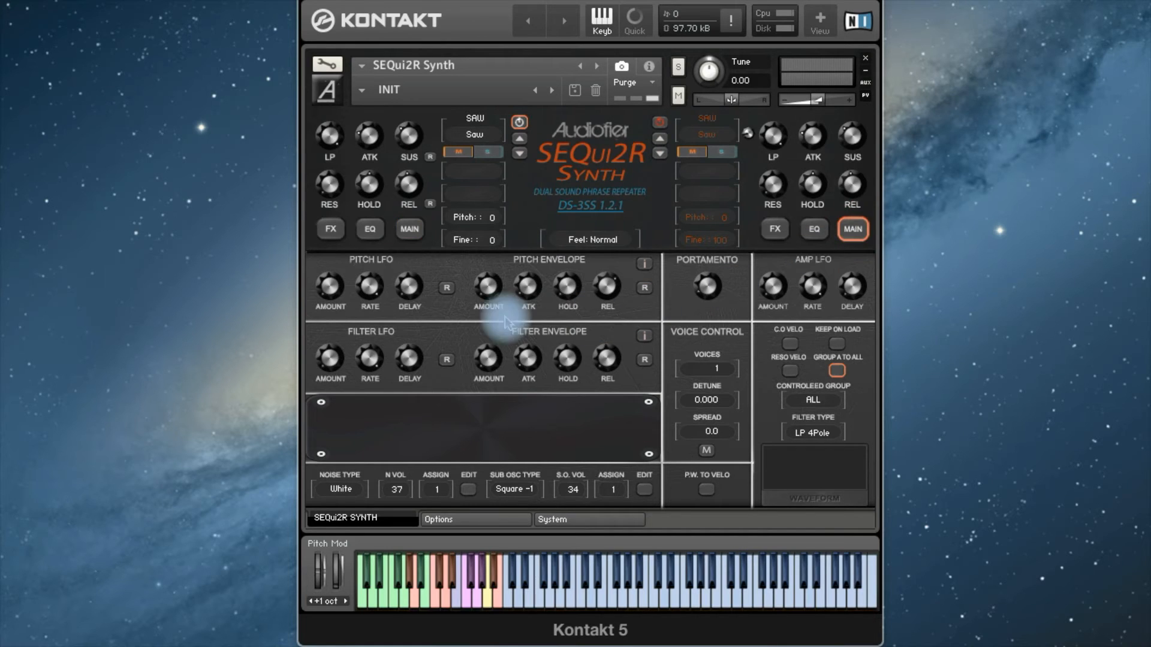
click(410, 228)
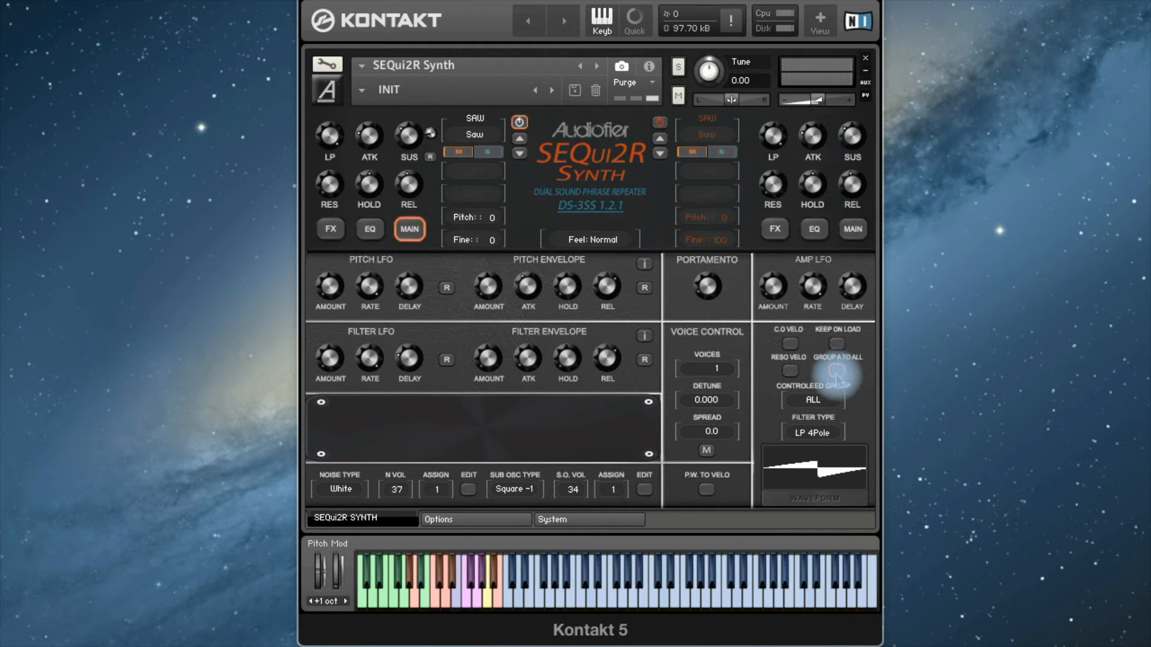
Step: Toggle Group A to All from group A, select group B for editing, and turn the option off
click(837, 372)
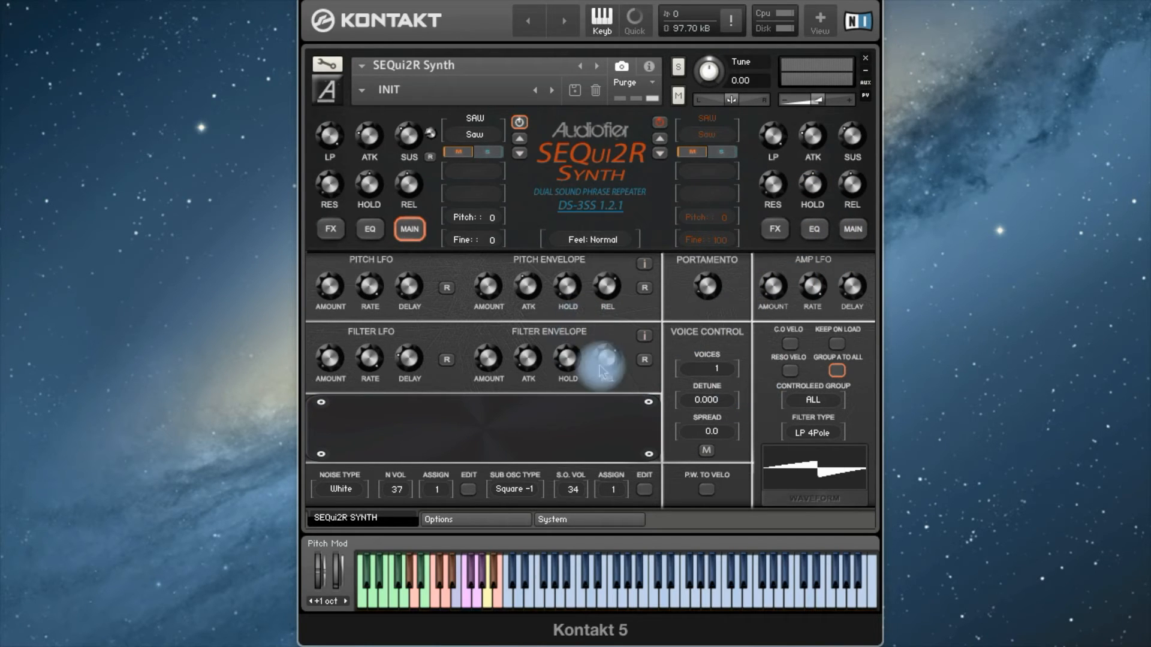
click(833, 372)
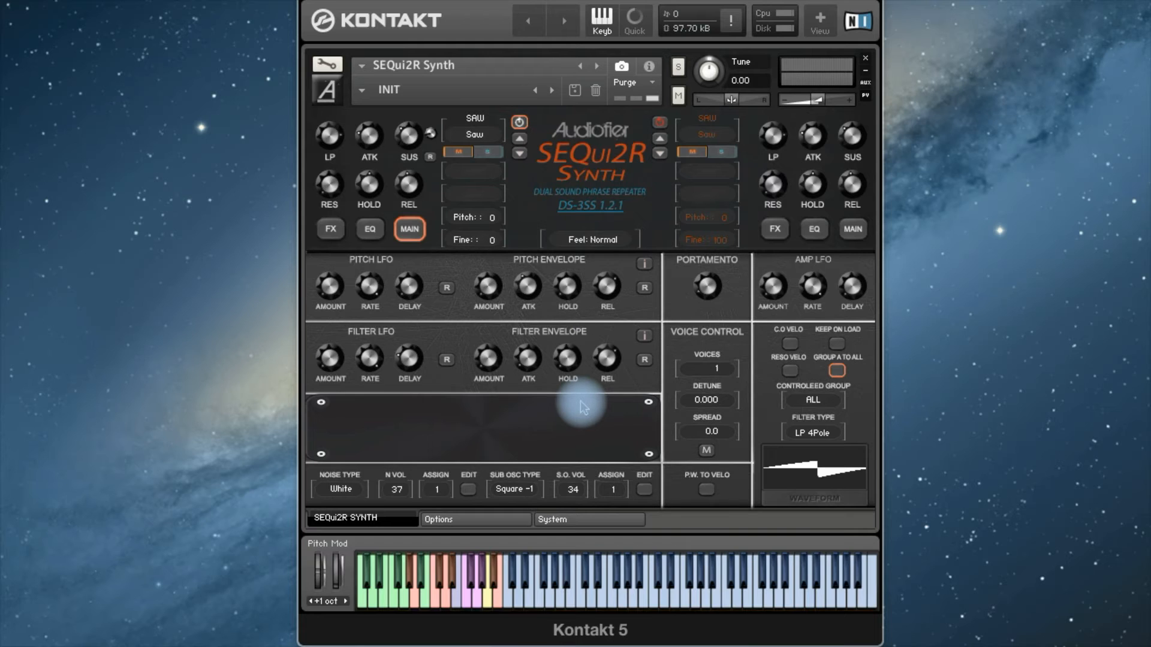
click(836, 372)
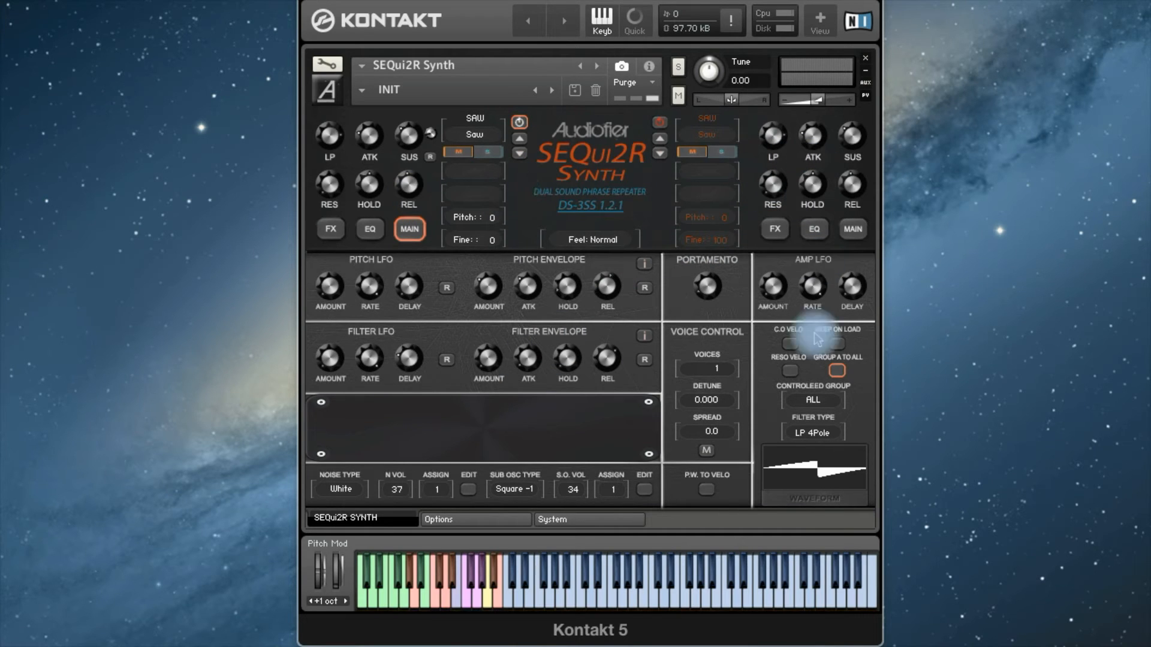
click(838, 372)
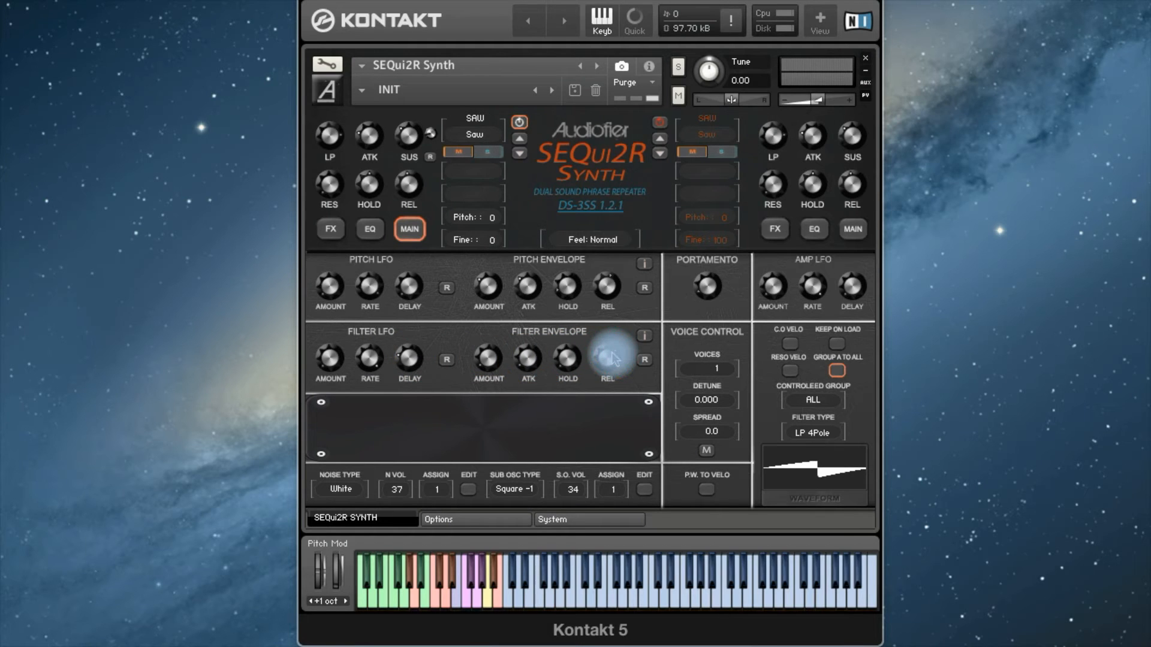
click(854, 231)
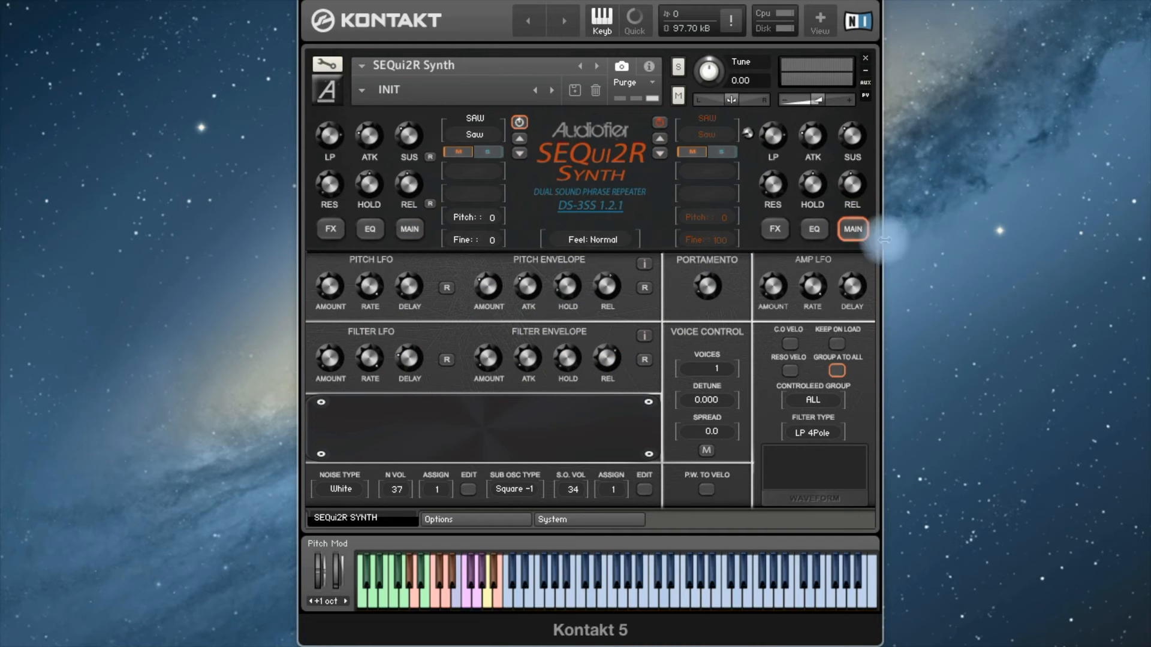
click(837, 371)
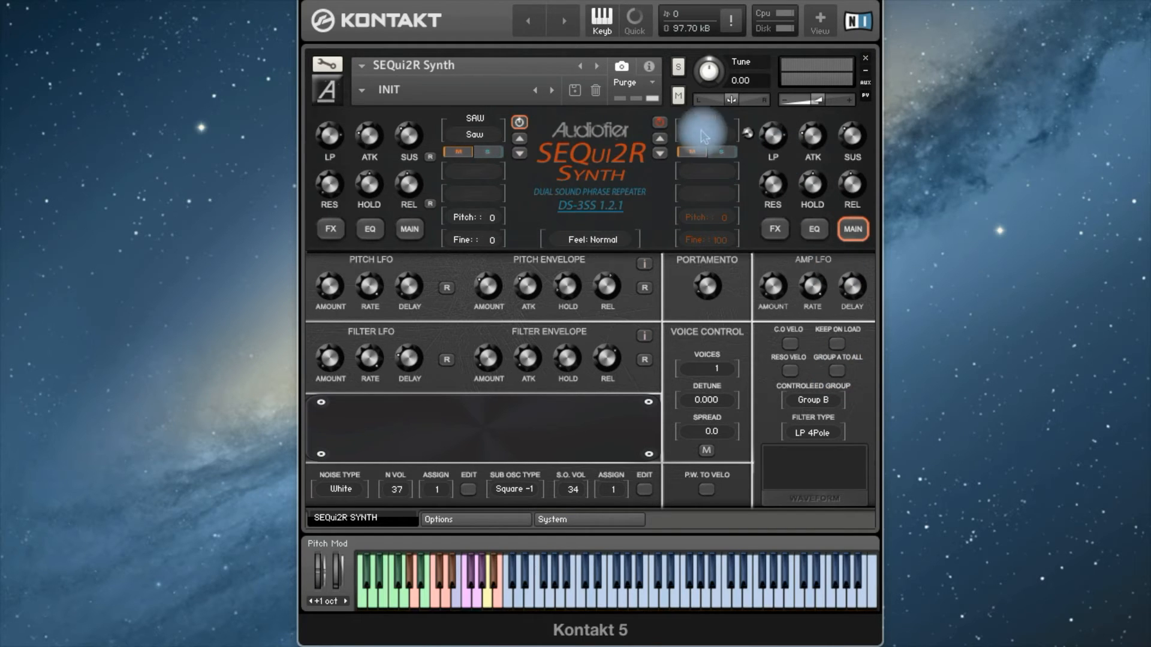
Step: Power on group B and set its SAW waveform to PlateauSaw
click(659, 123)
click(707, 135)
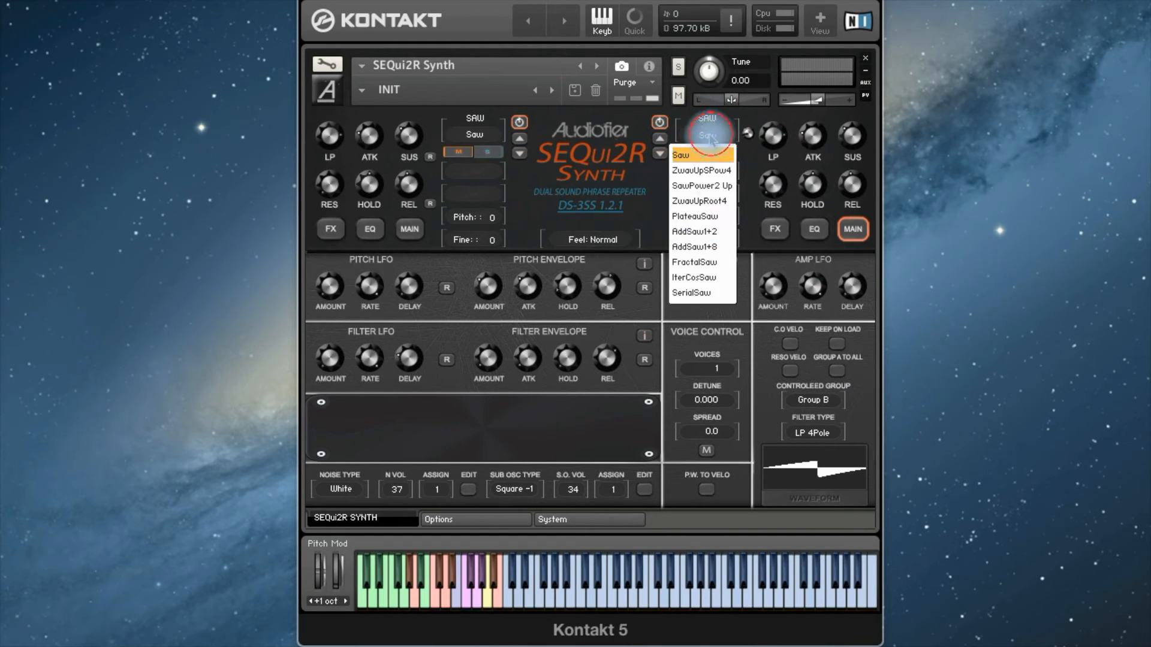
click(703, 227)
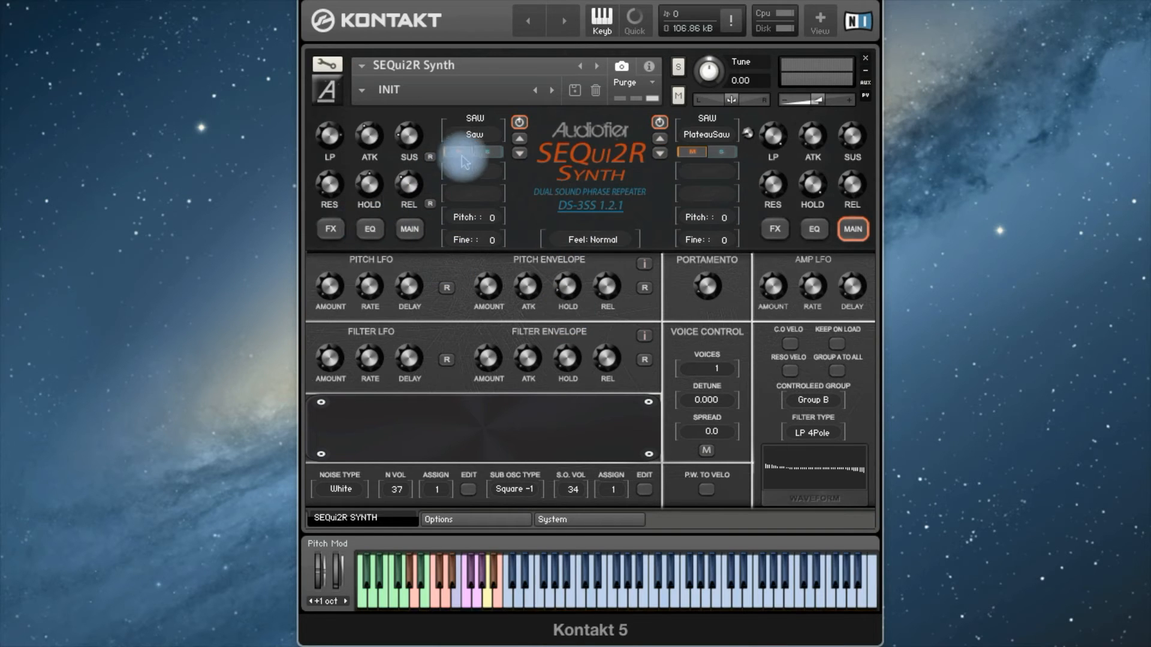
Step: Switch group B's waveform category to TRIANGLE and choose the Triangle waveform
click(707, 131)
click(727, 145)
click(712, 133)
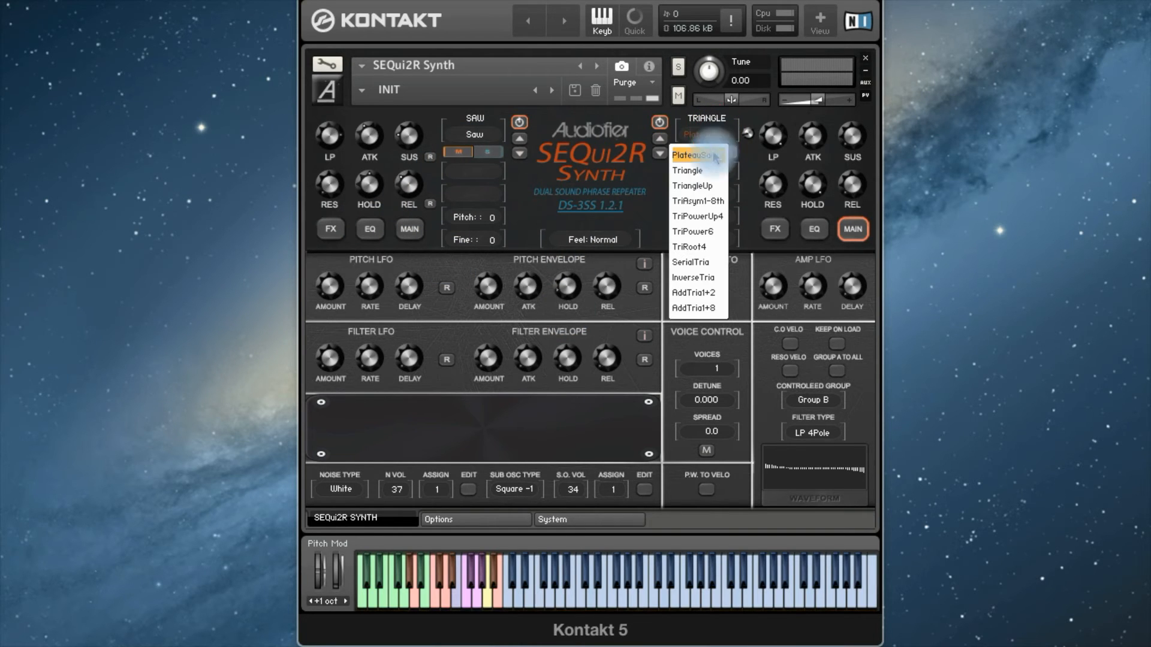
click(707, 174)
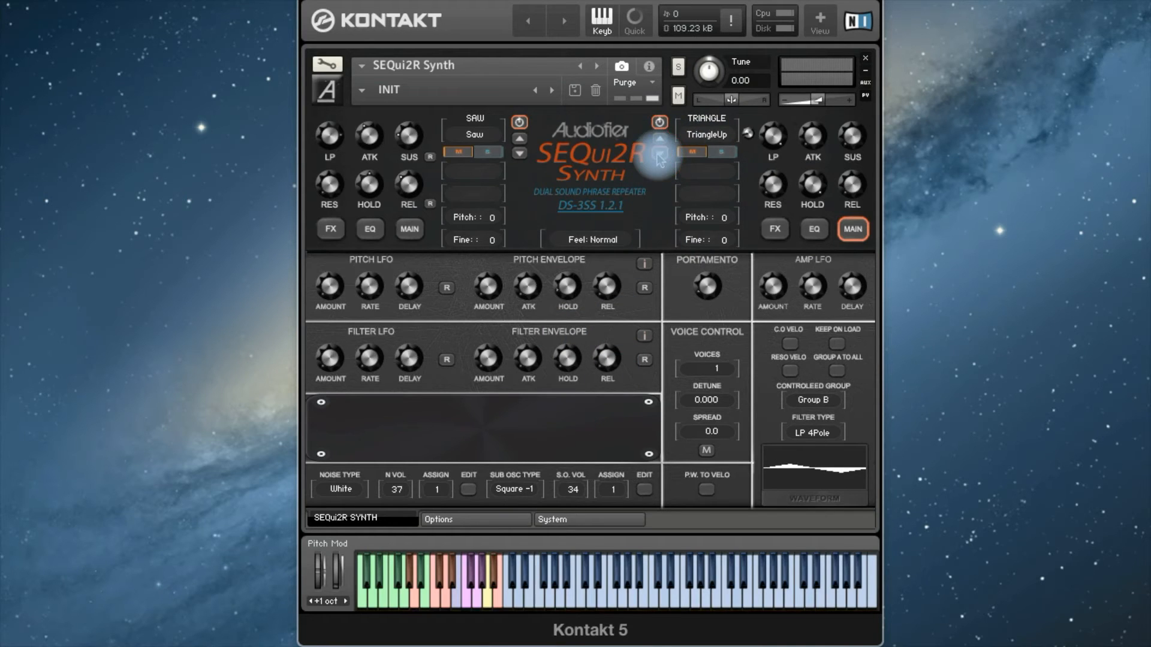
Step: Try further triangle waveforms for group B, finishing on TriPowerUp4
click(706, 134)
click(702, 182)
click(706, 134)
click(700, 198)
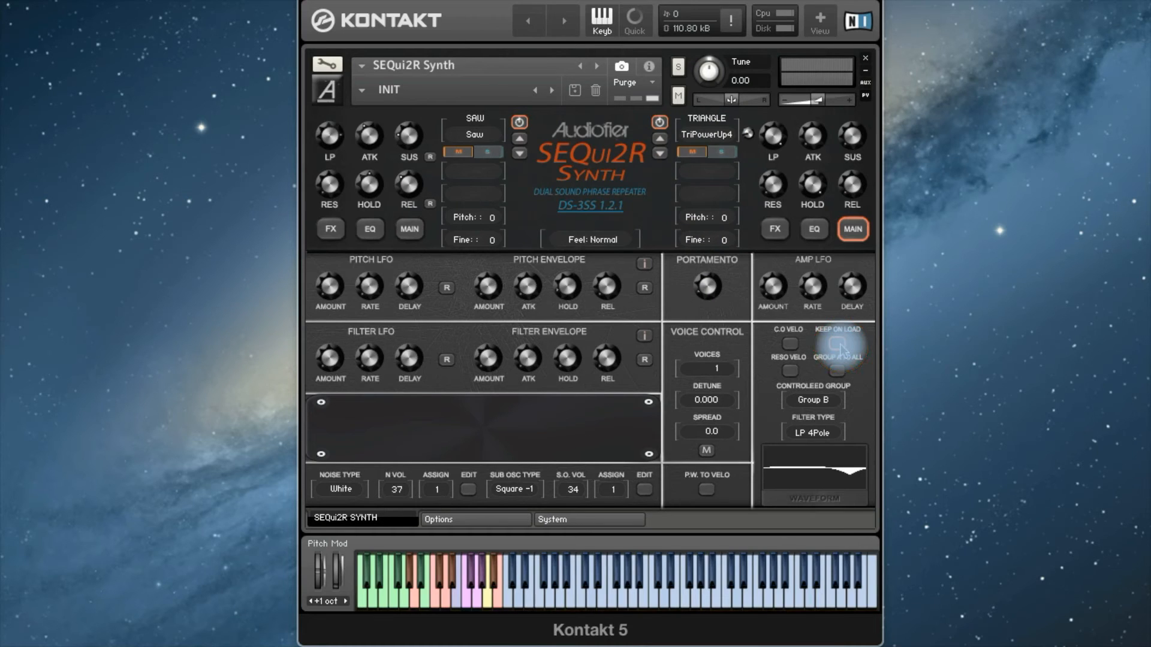
Step: Enable Keep on Load and advance group B's triangle waveform through TriPower6 to TriRoot4
click(660, 154)
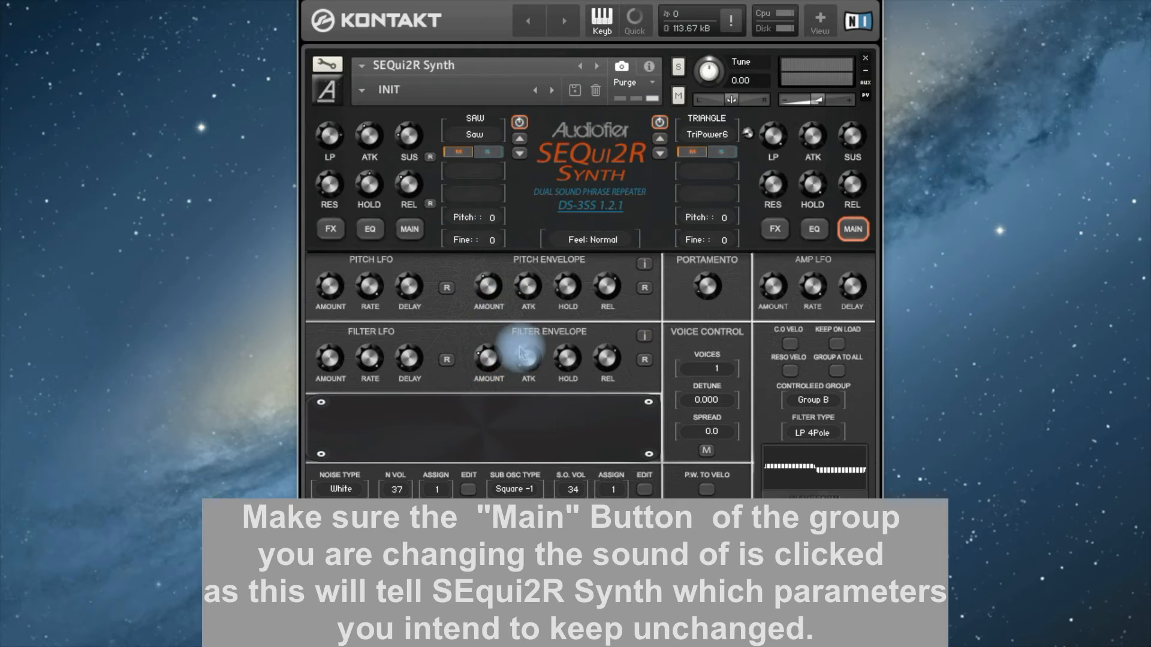
click(837, 344)
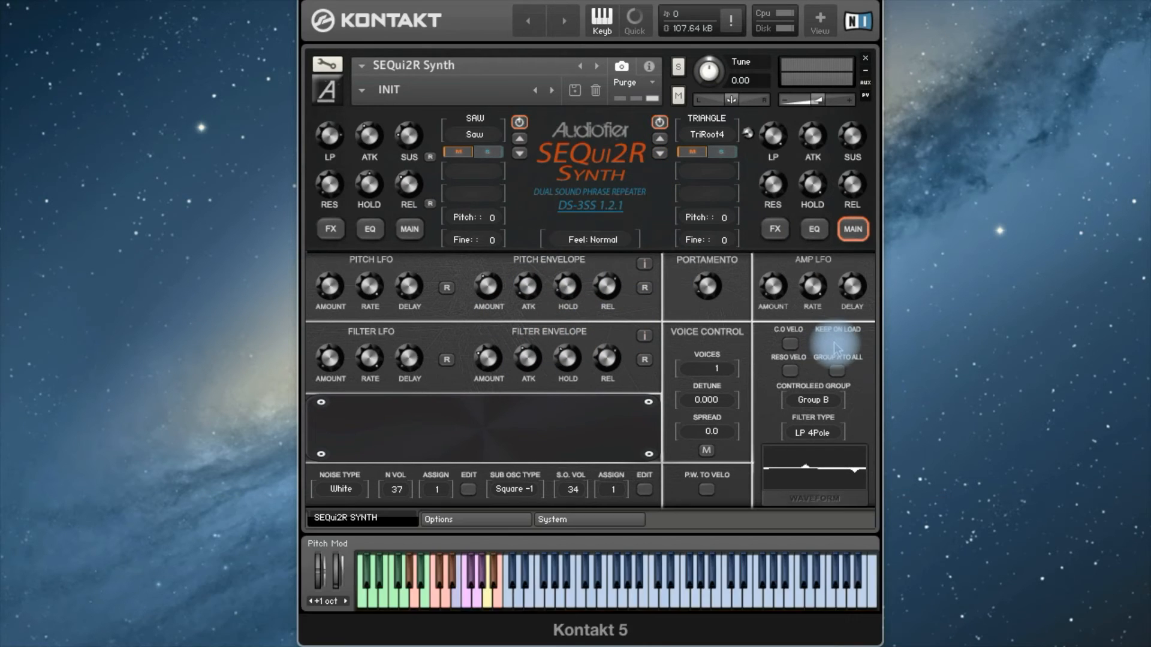
click(659, 152)
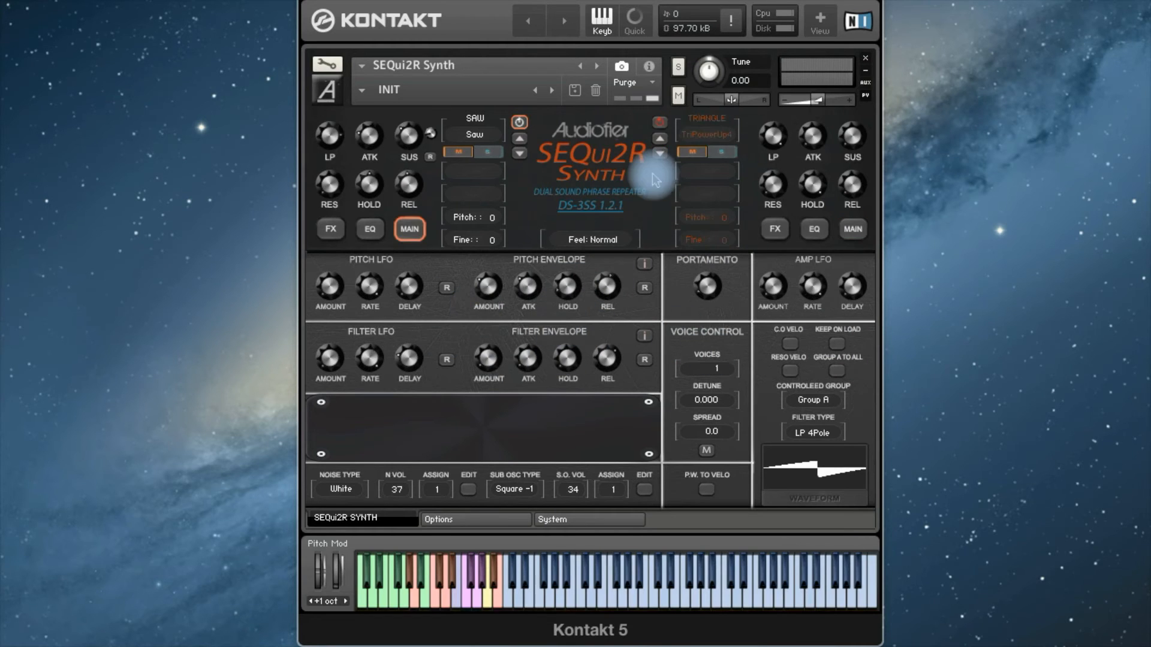
Step: Enable Group A to All from group A's main page and lower the Filter LFO rate
click(836, 372)
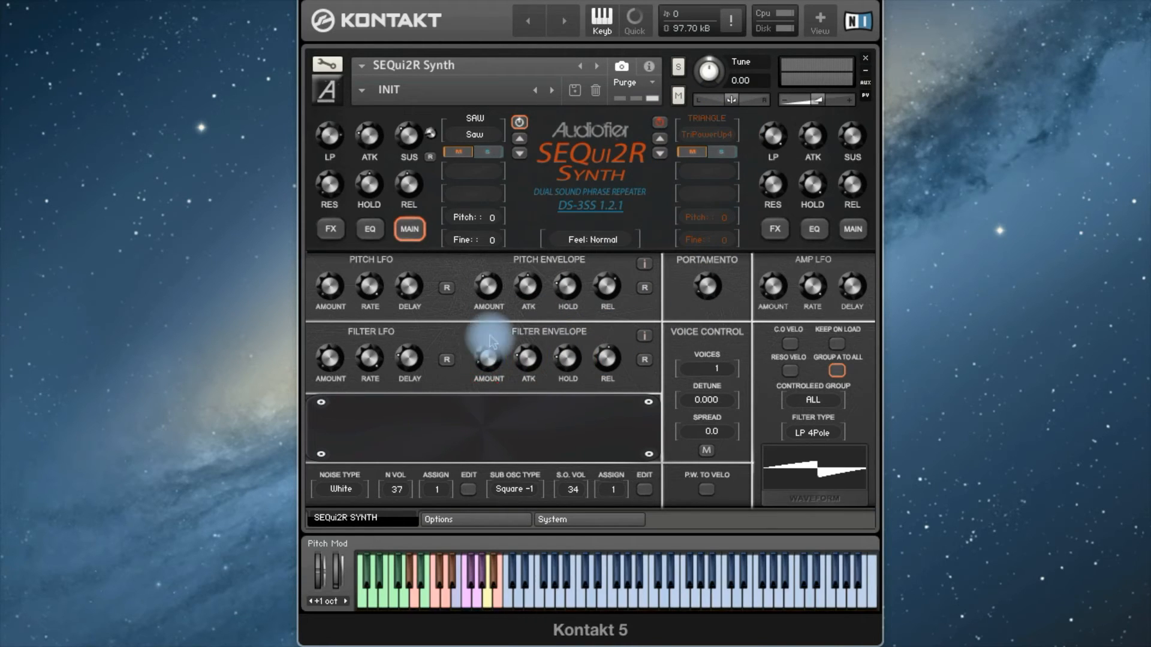
drag(367, 357, 361, 392)
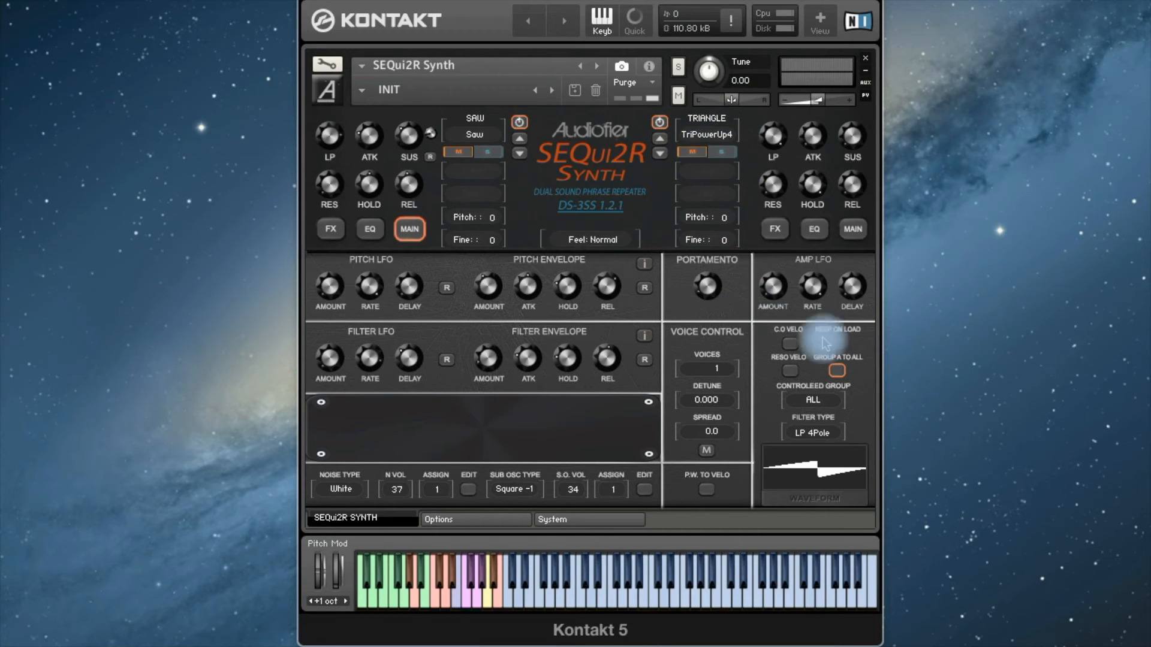
Step: Enable Keep on Load alongside Group A to All and set group B's waveform to SerialTria
click(838, 372)
click(836, 343)
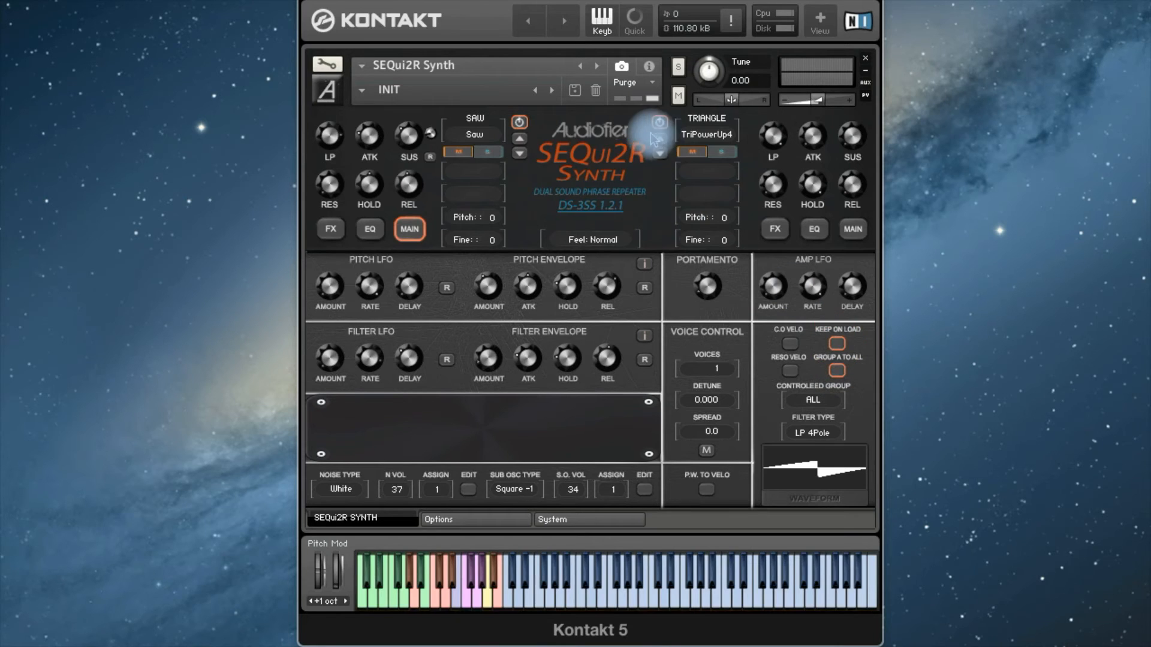
click(706, 134)
click(690, 246)
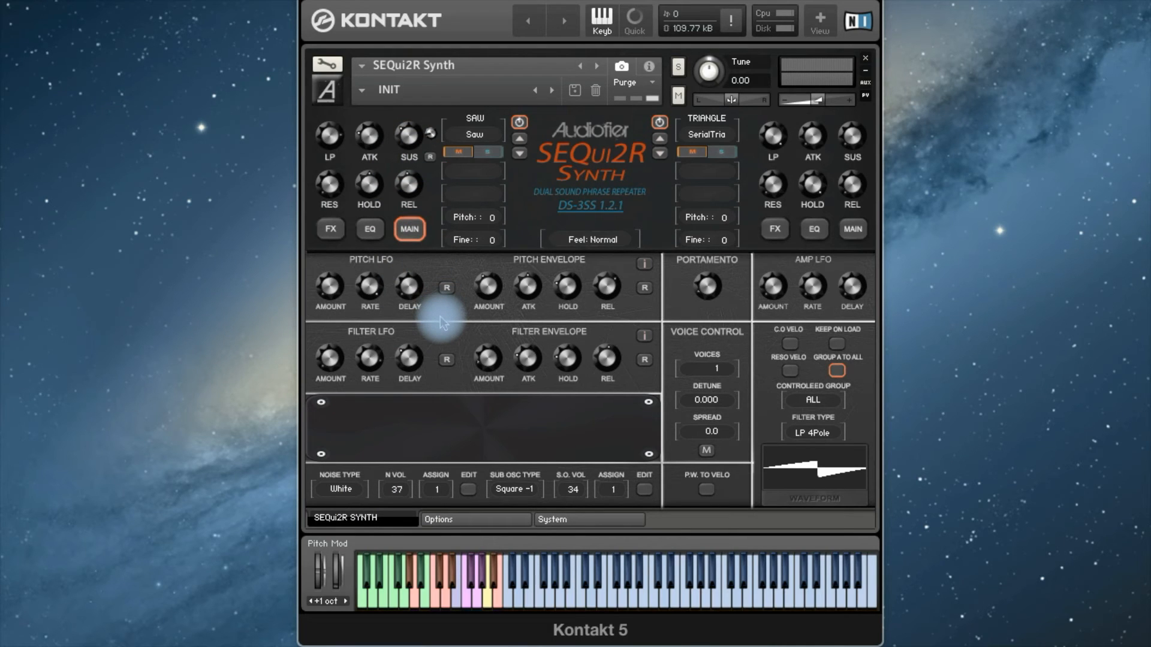
Step: Check group A's FX page, return to its main page and set the noise layer's Assign to 3
click(330, 229)
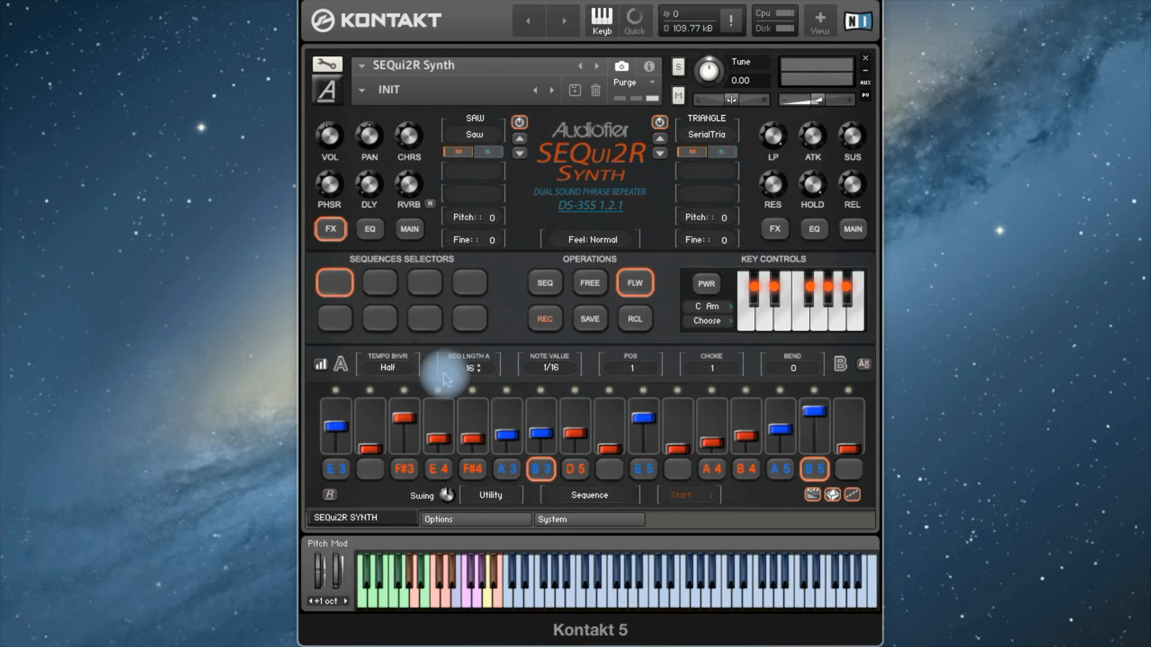
click(409, 229)
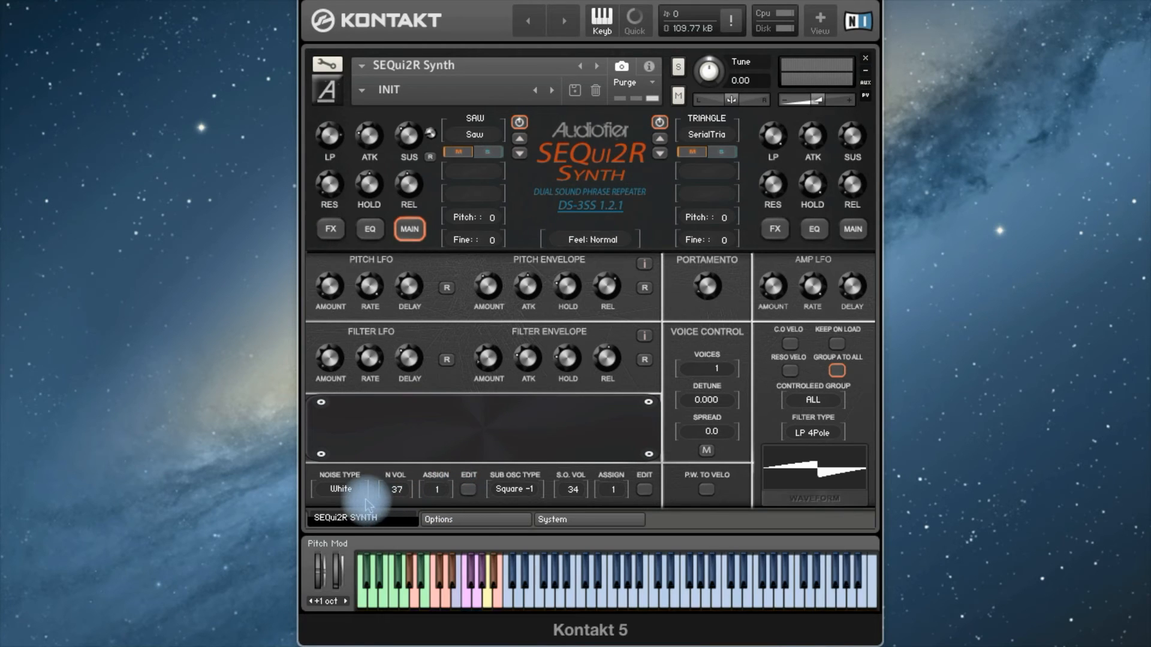
click(445, 491)
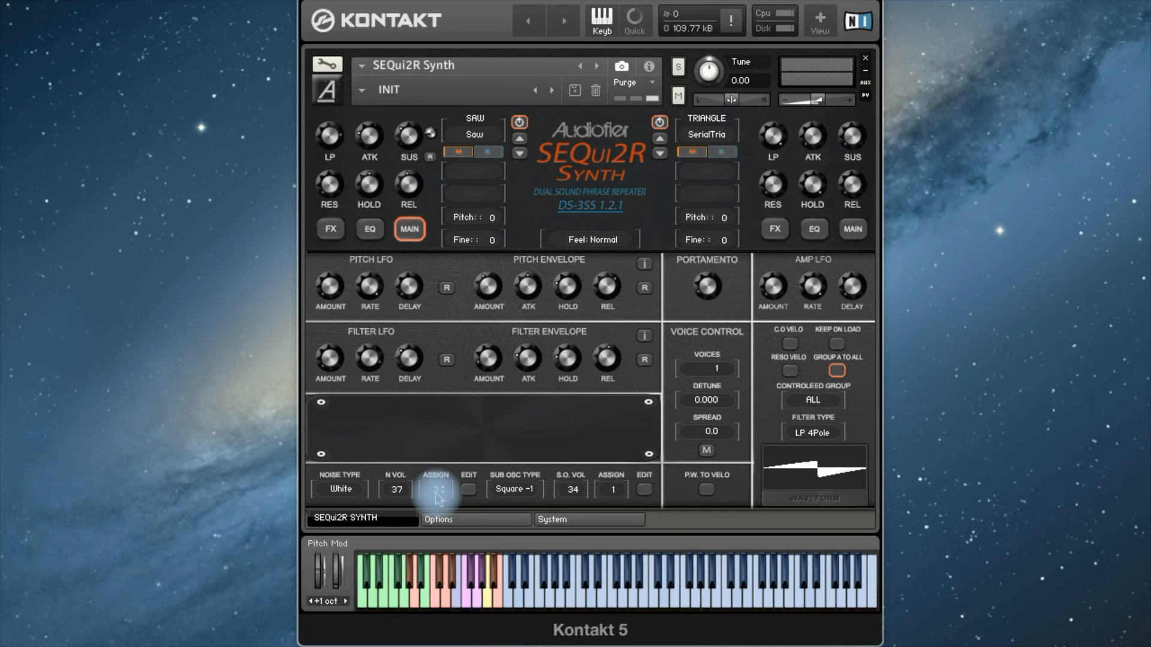
Step: Cycle the master effect in the global options through choices such as Cabinet and Rotator back to Saturation, and return to the main page
click(457, 521)
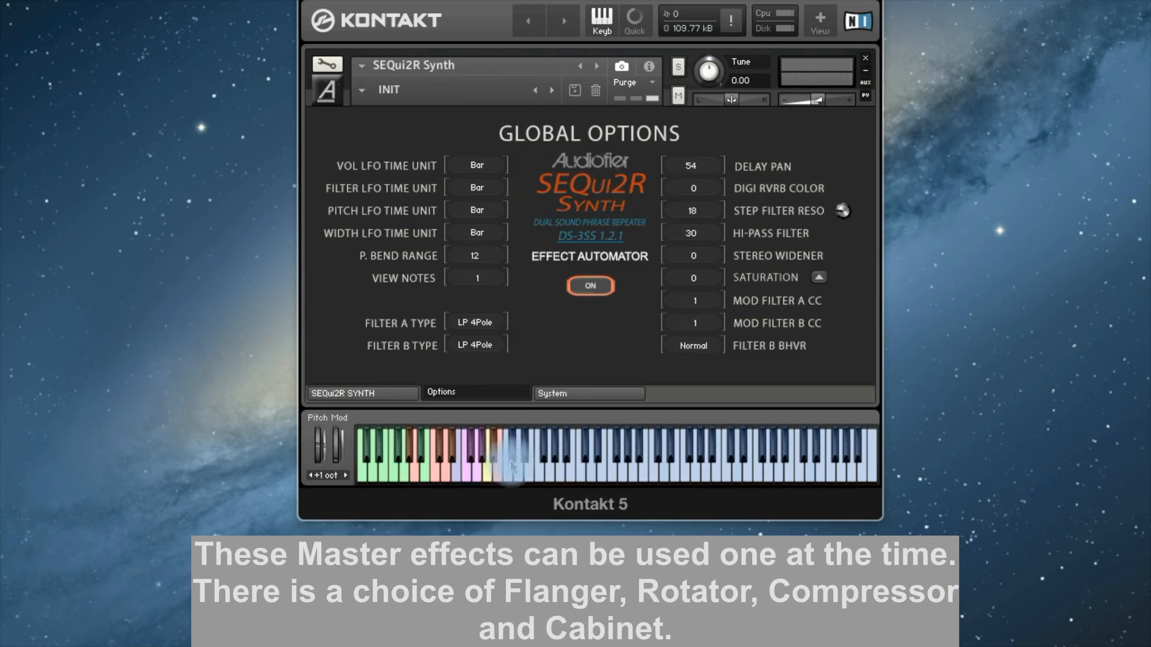
click(820, 277)
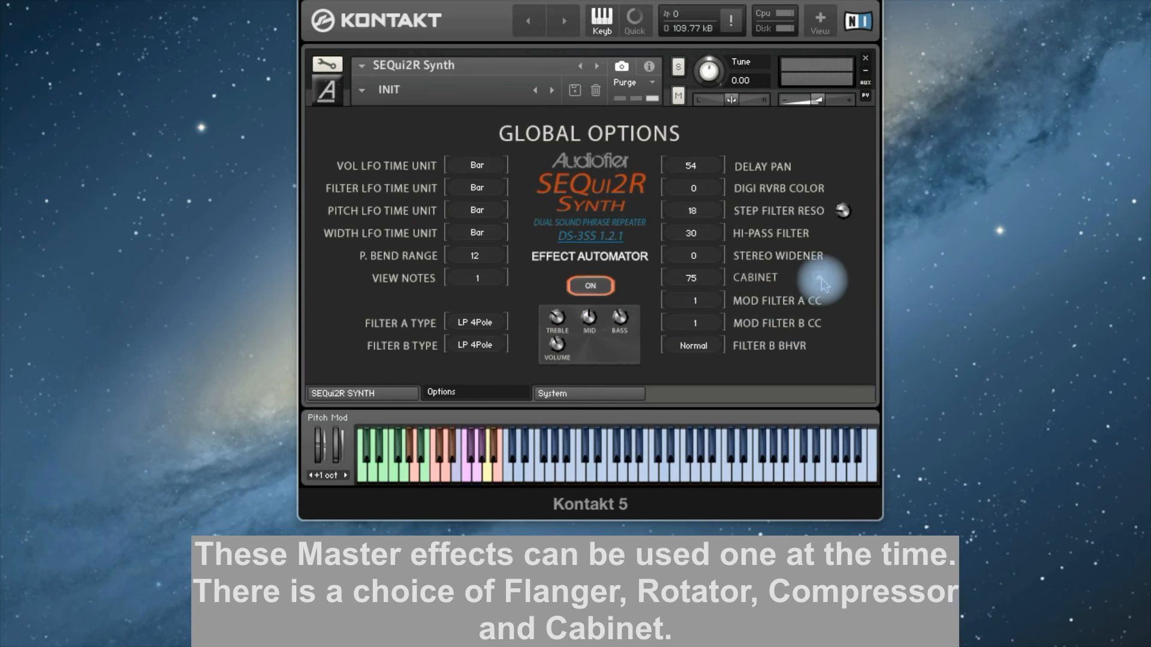
click(820, 279)
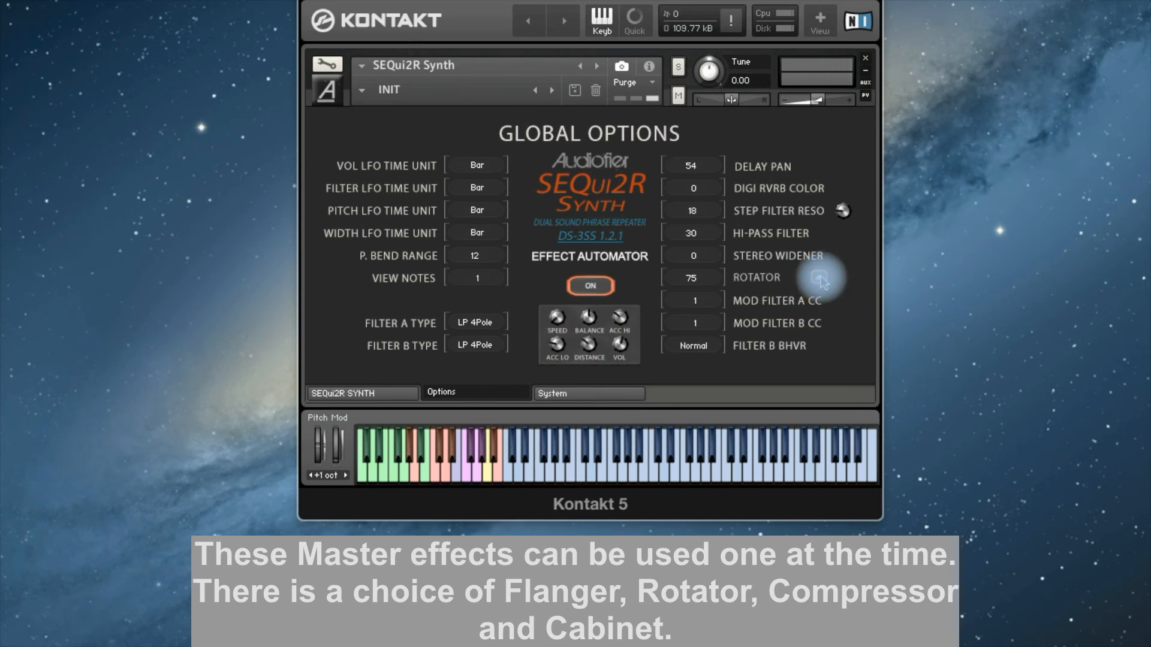
click(820, 279)
click(820, 279)
click(819, 279)
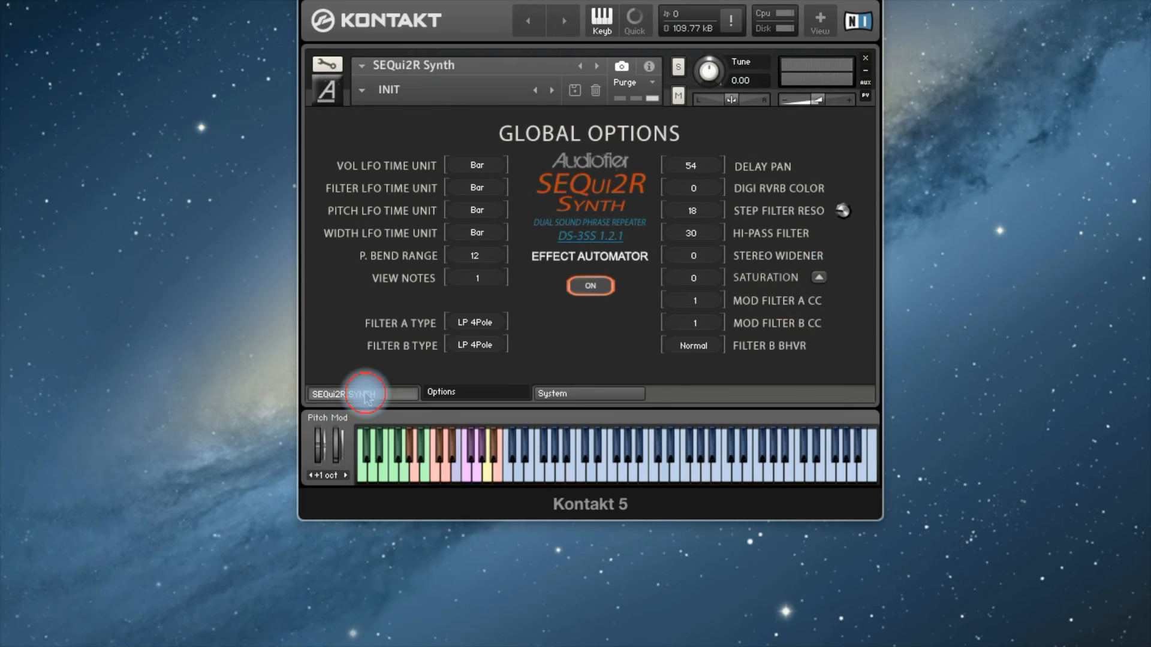
click(357, 394)
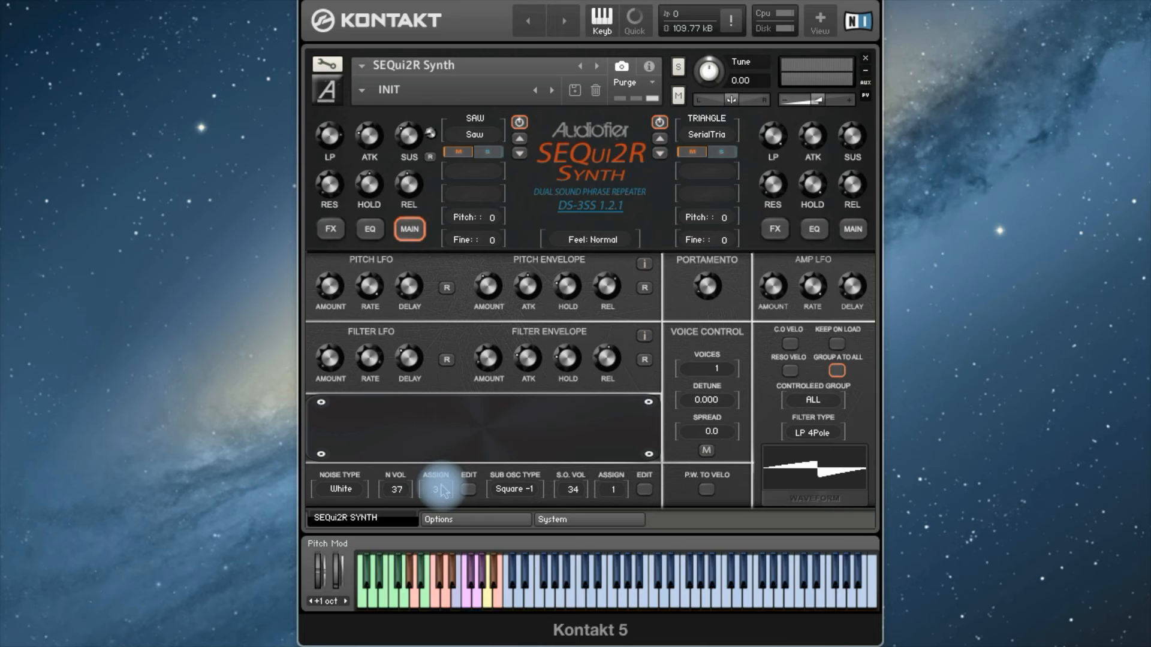
Step: Set the sub oscillator type to Sine -2
click(514, 491)
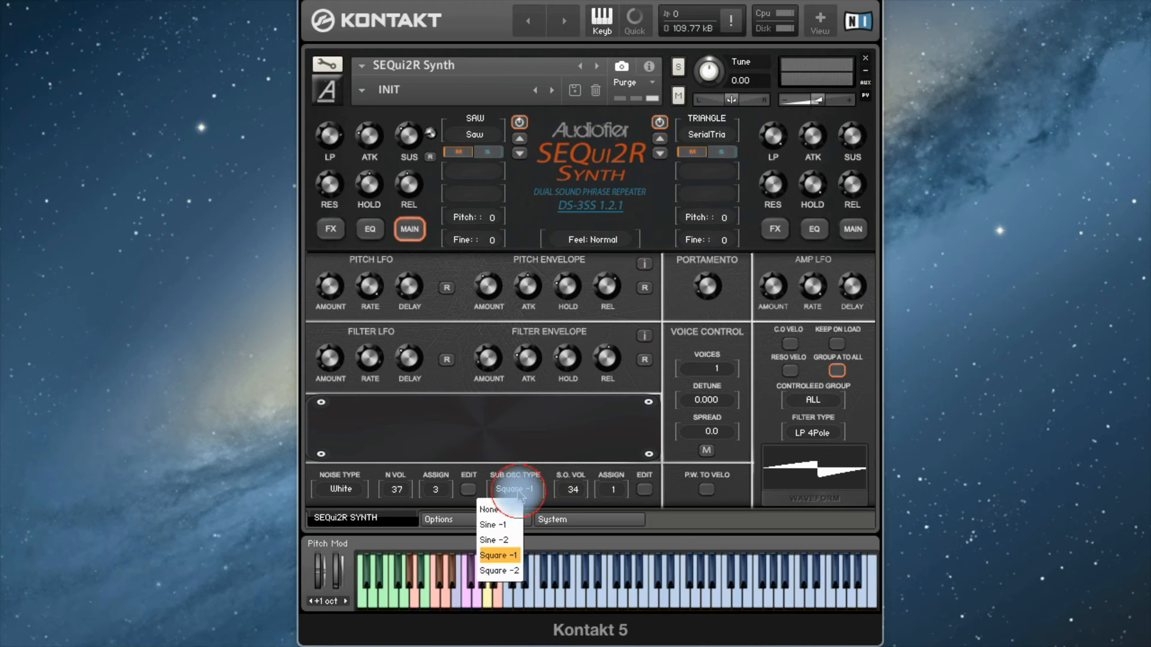
click(502, 539)
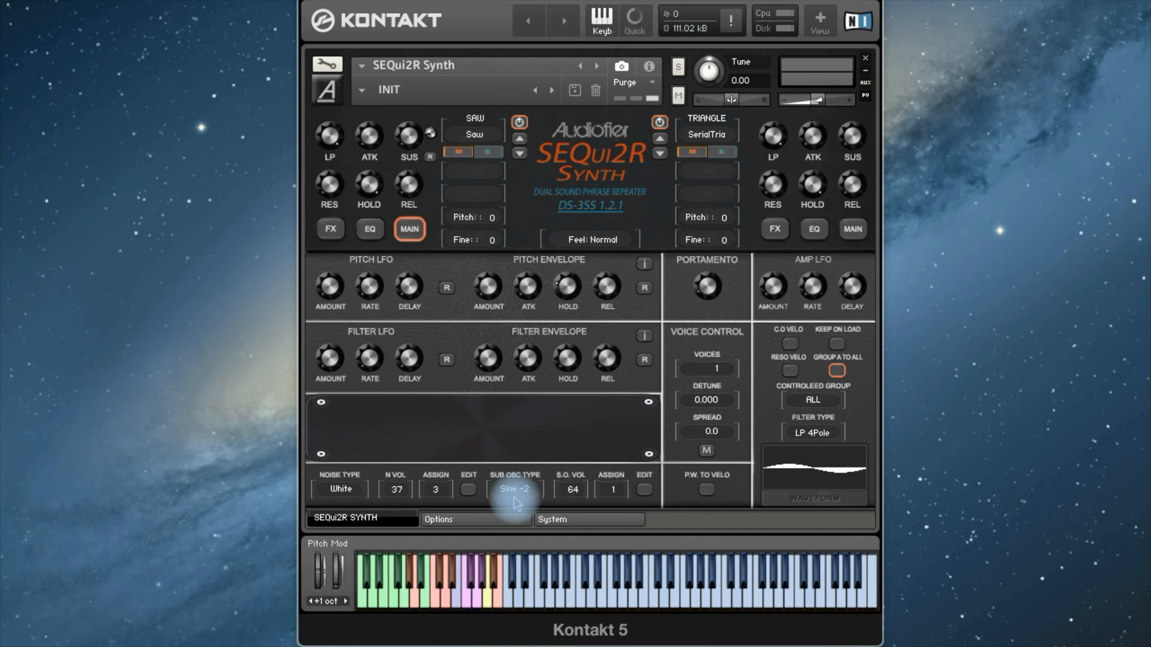
Step: Set the Filter LFO time unit in the global options to 1/16 after trying 2/4
click(461, 519)
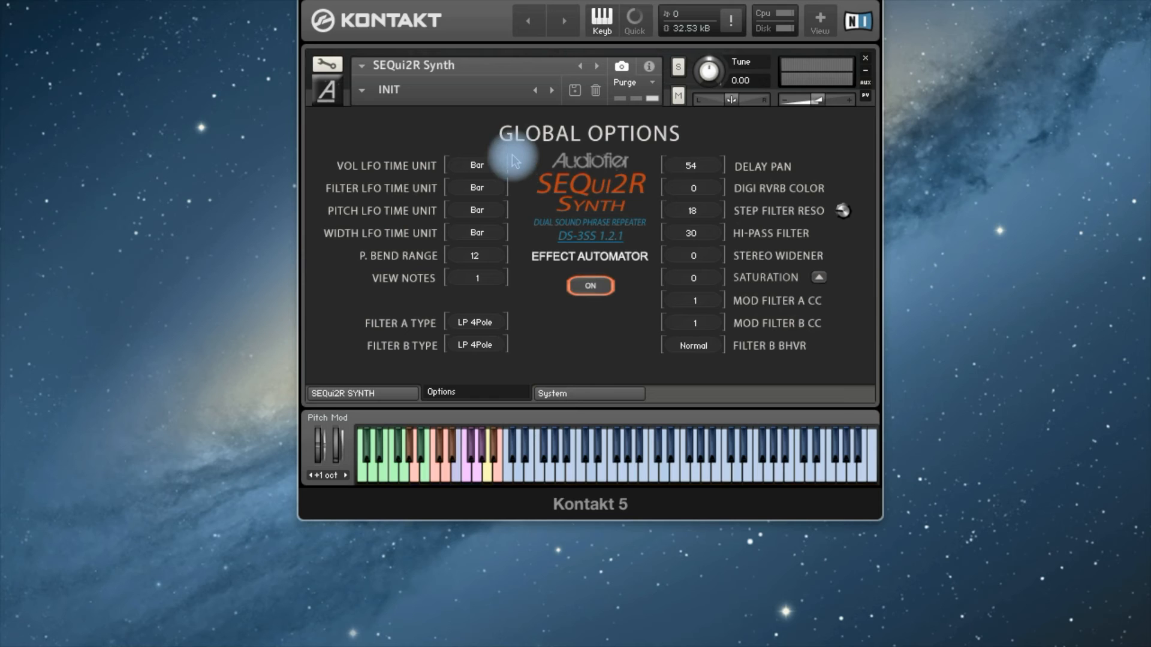
click(477, 189)
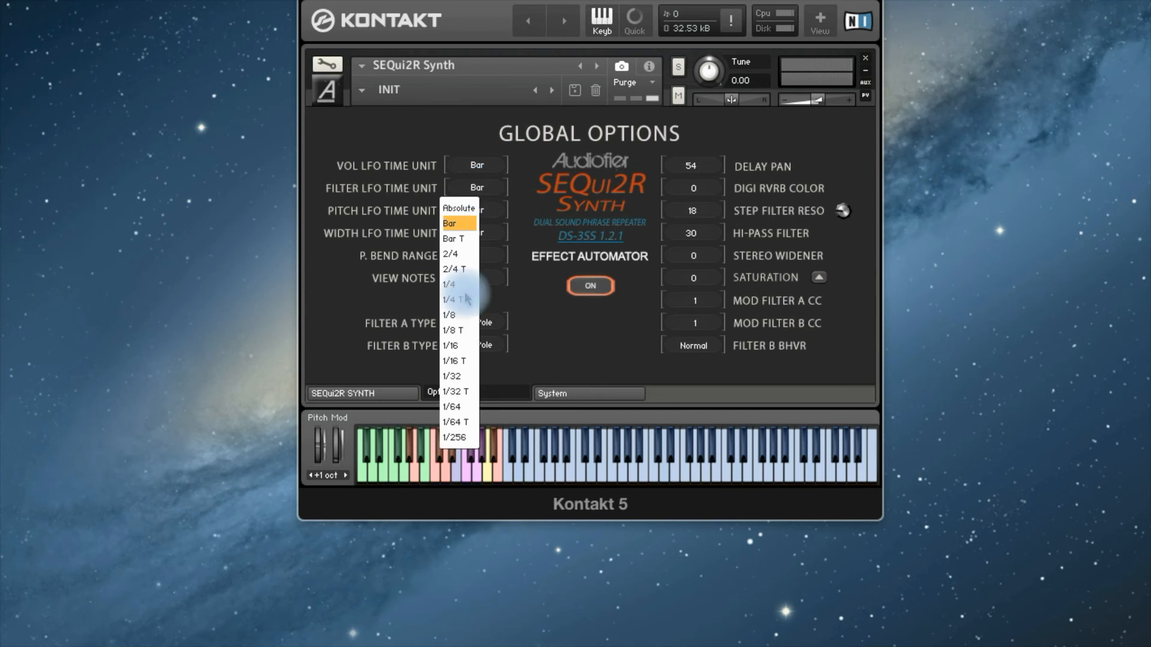
click(457, 253)
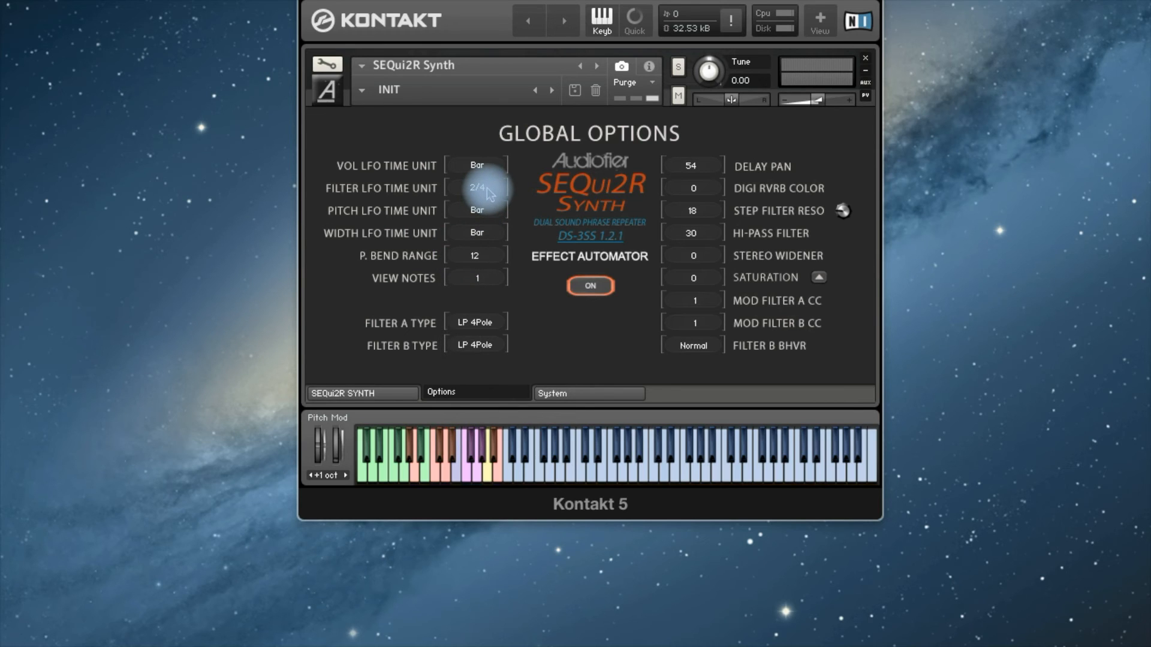
click(480, 189)
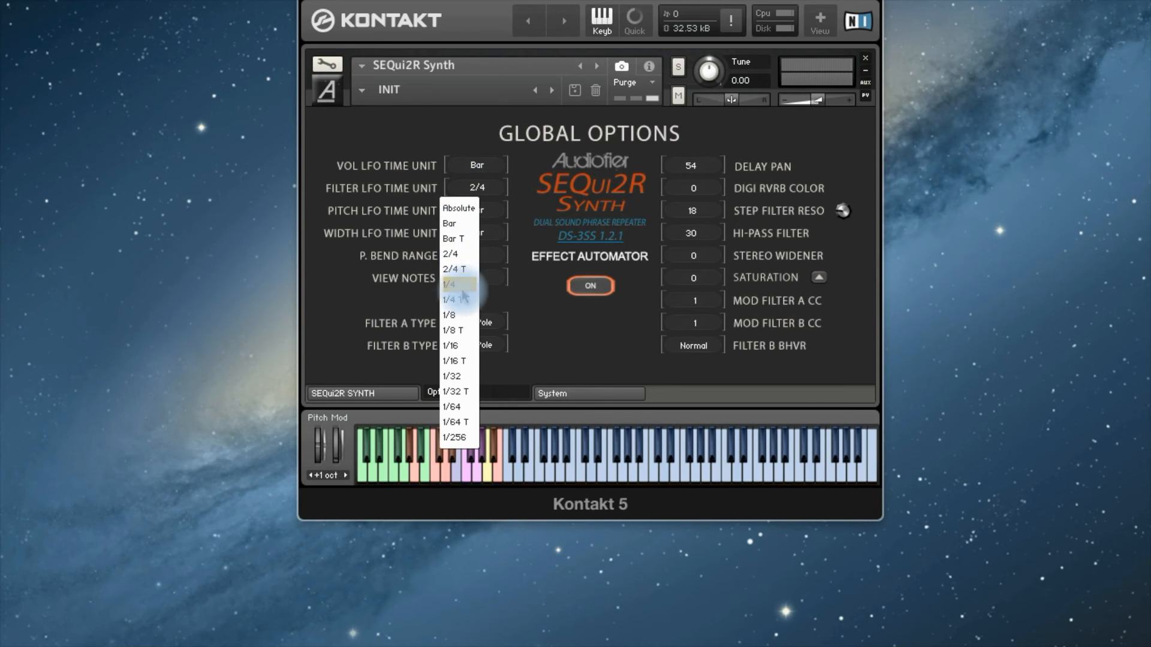
click(465, 349)
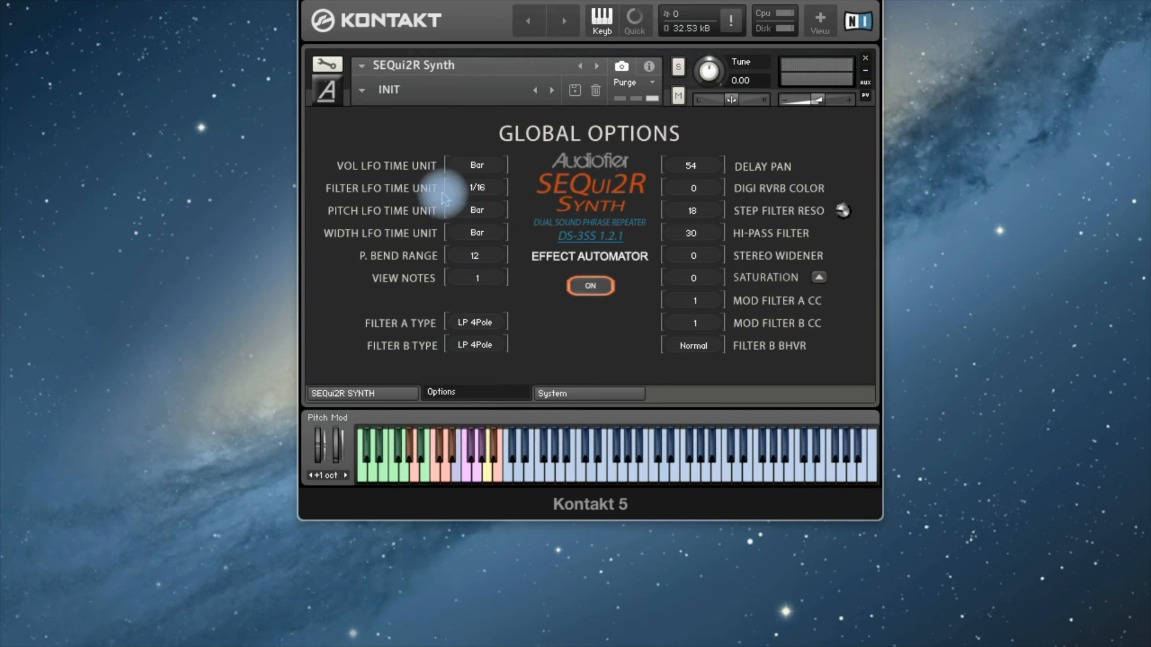
Step: Set the Vol, Pitch and Width LFO time units to 1/16
click(477, 164)
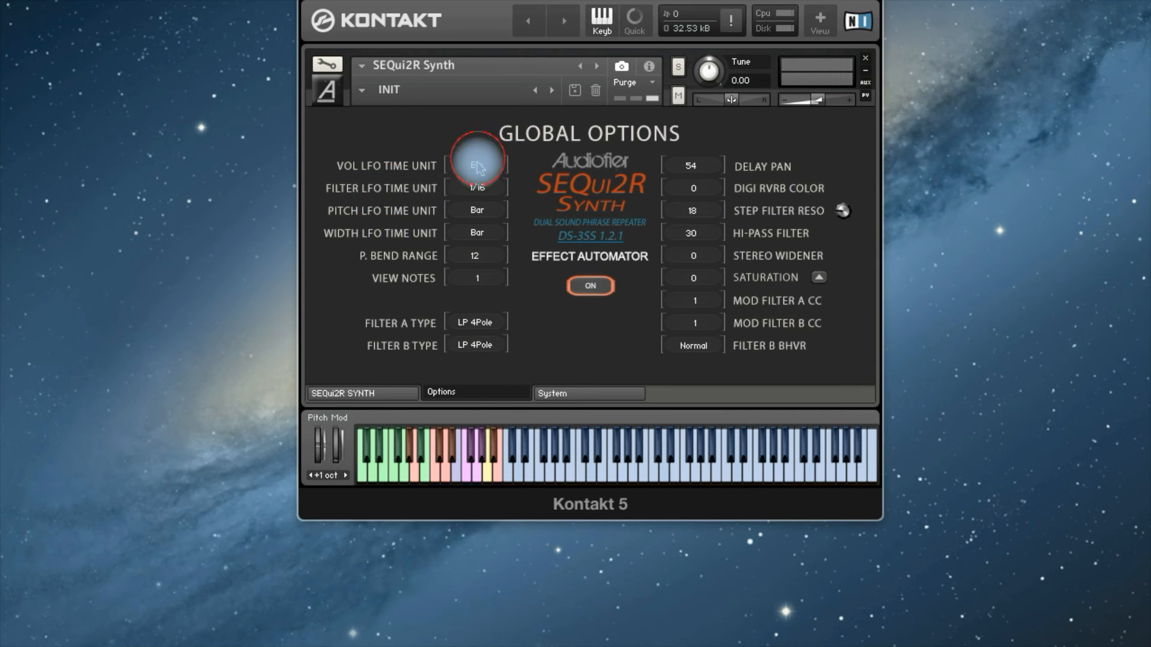
click(465, 323)
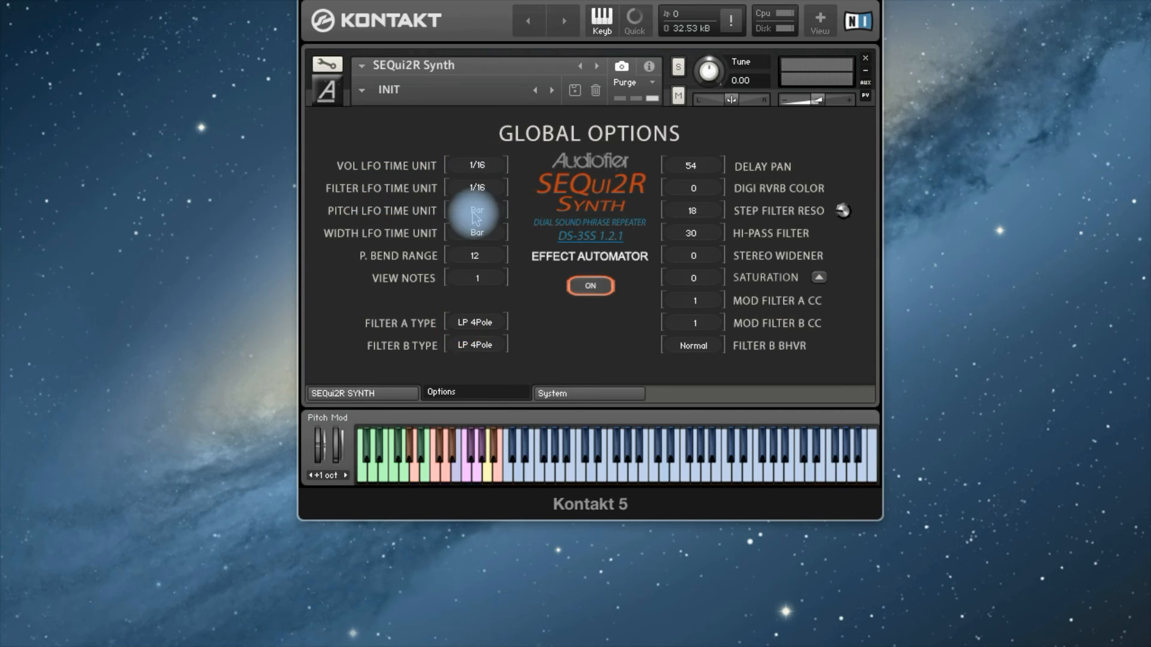
click(477, 210)
click(465, 368)
click(477, 233)
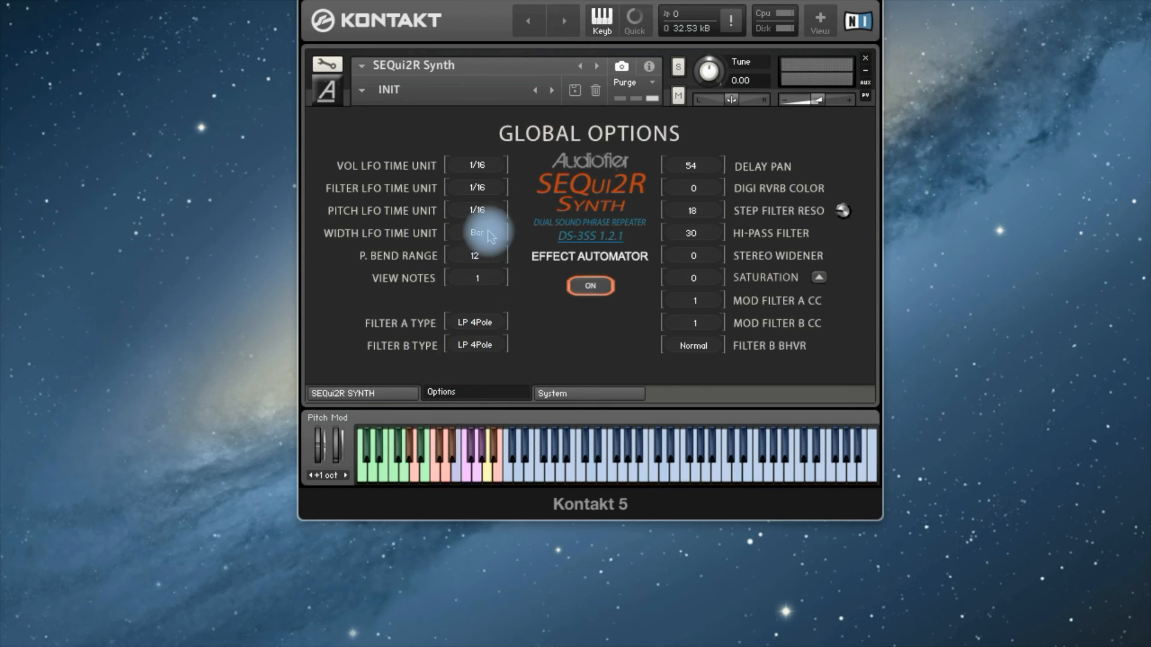
click(451, 384)
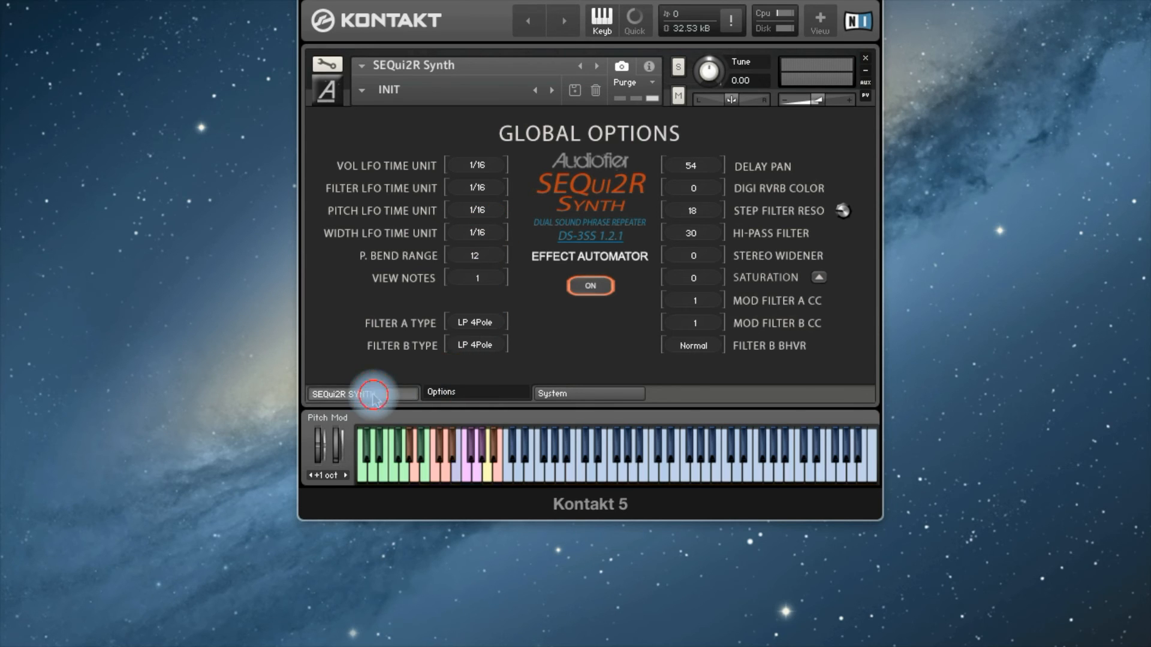
Step: Adjust the AMP LFO rate on the main page, revisiting the global options in between
click(362, 393)
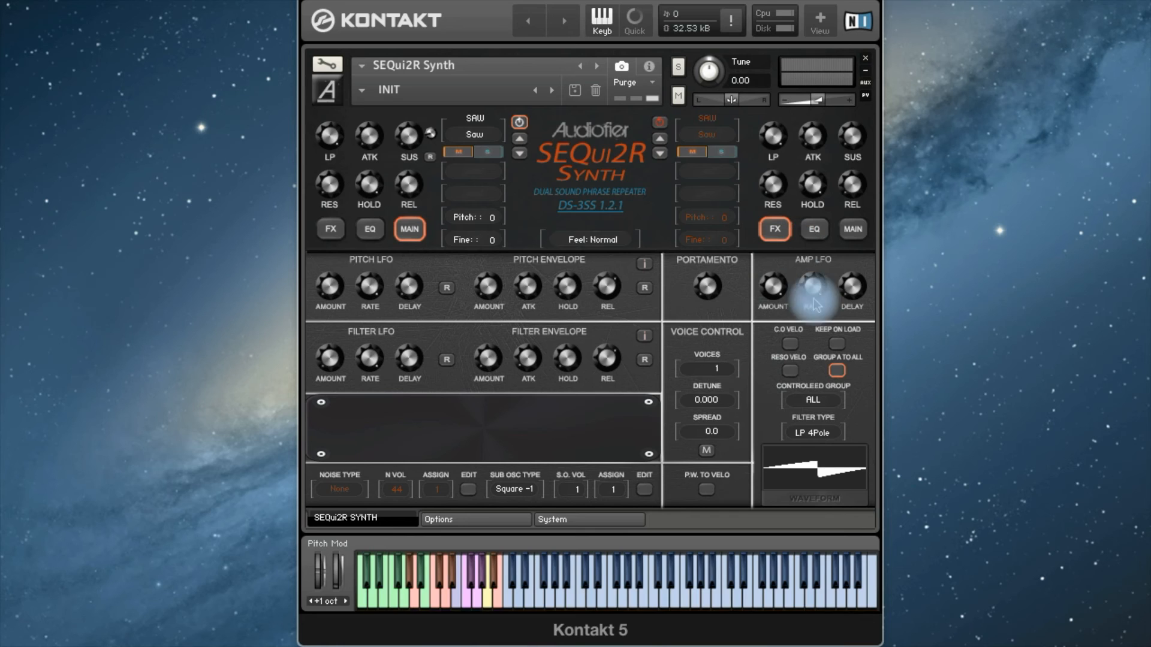
drag(818, 289, 825, 252)
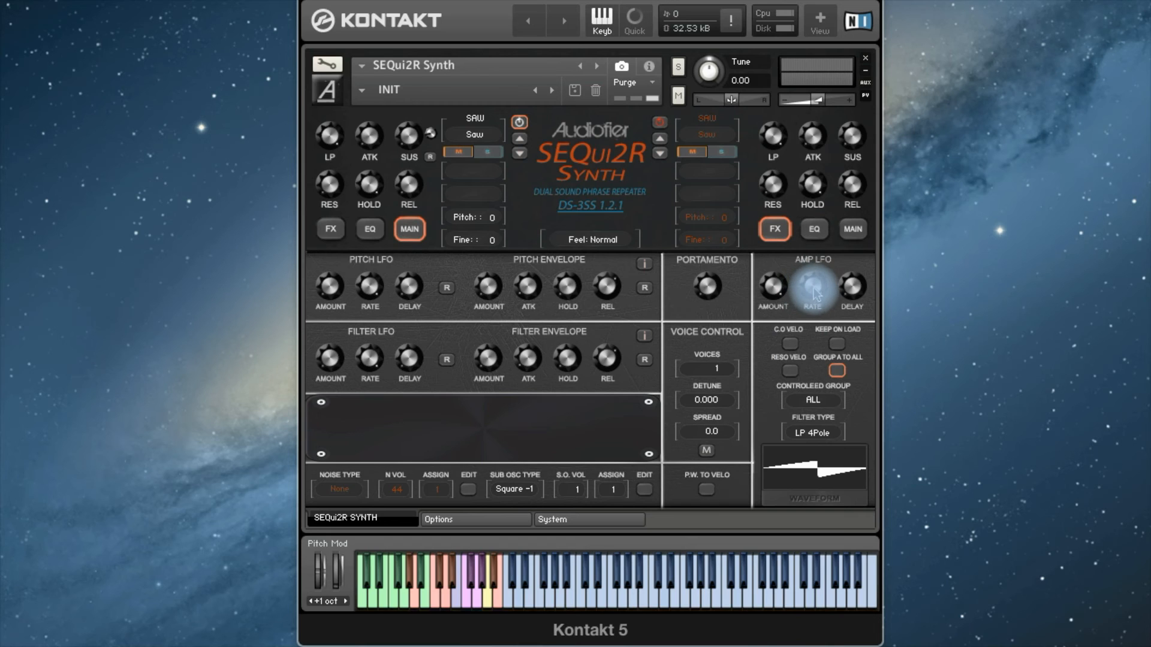
click(483, 520)
click(371, 393)
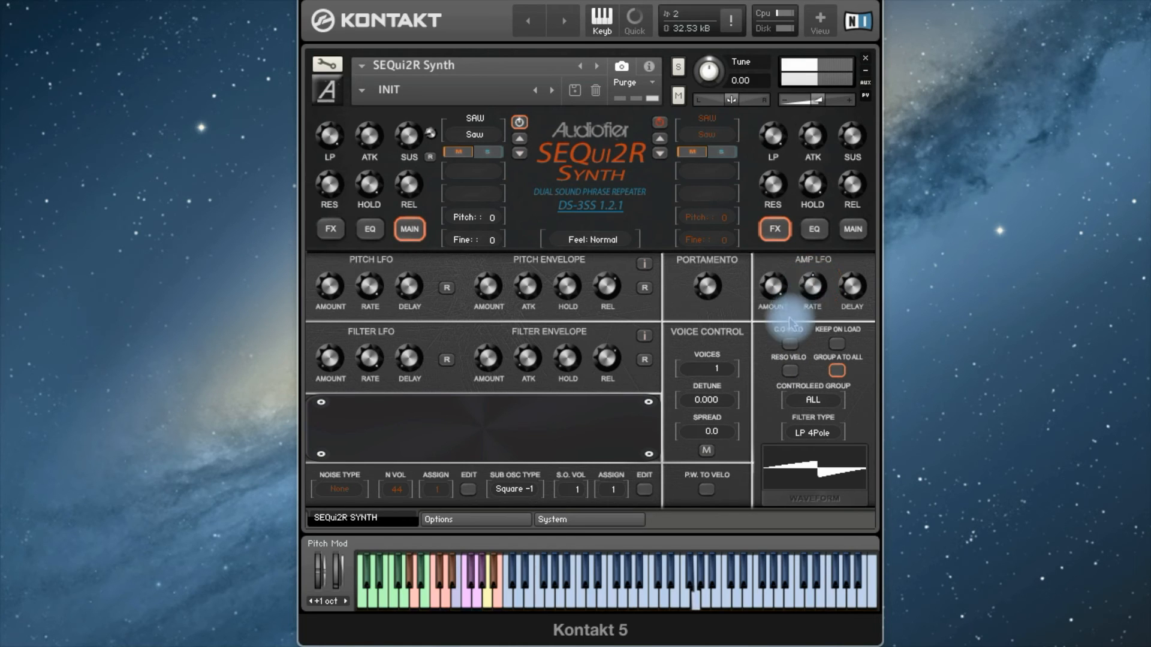
click(813, 289)
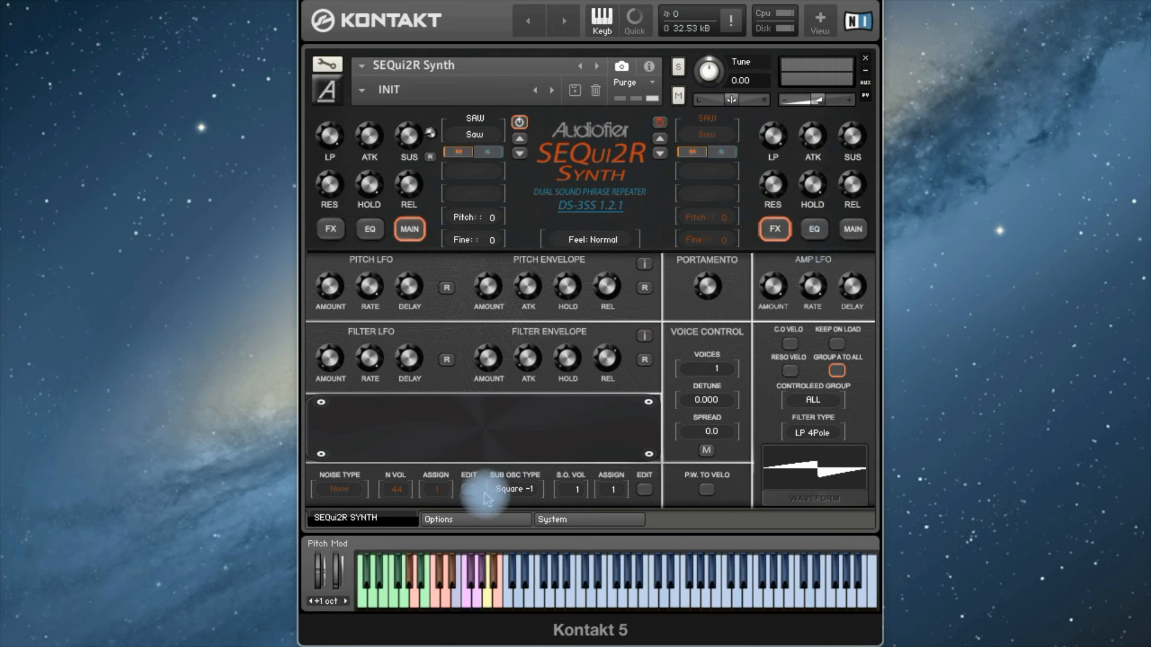
Step: Set the Vol LFO time unit in the global options to Absolute
click(465, 519)
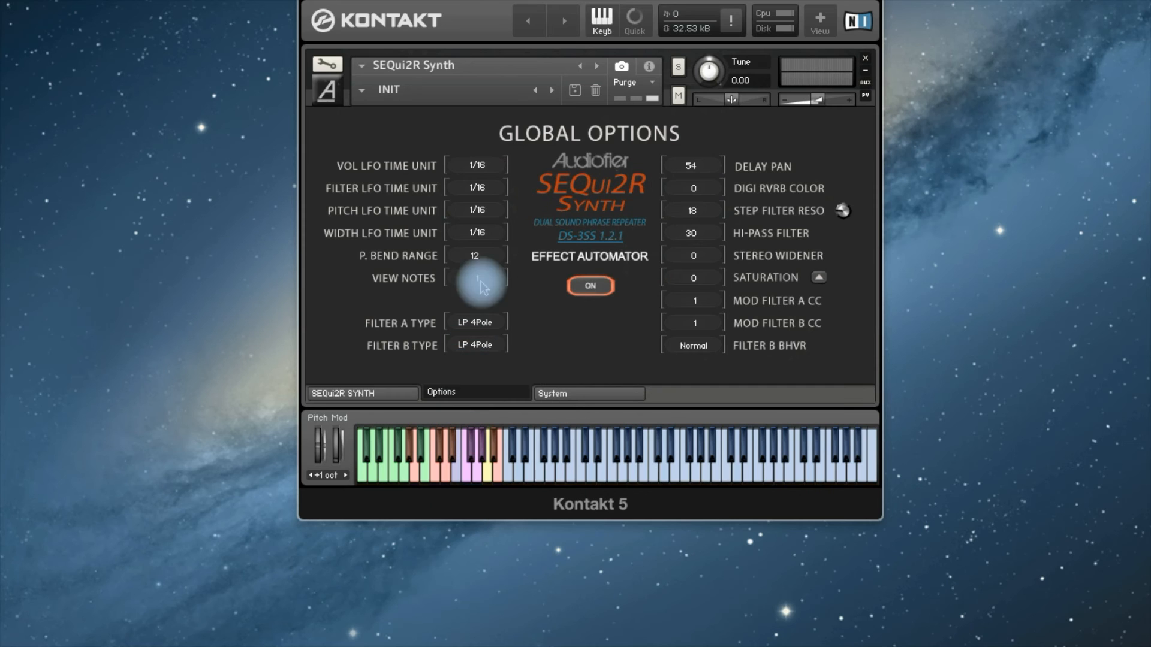
click(477, 165)
click(480, 182)
click(478, 183)
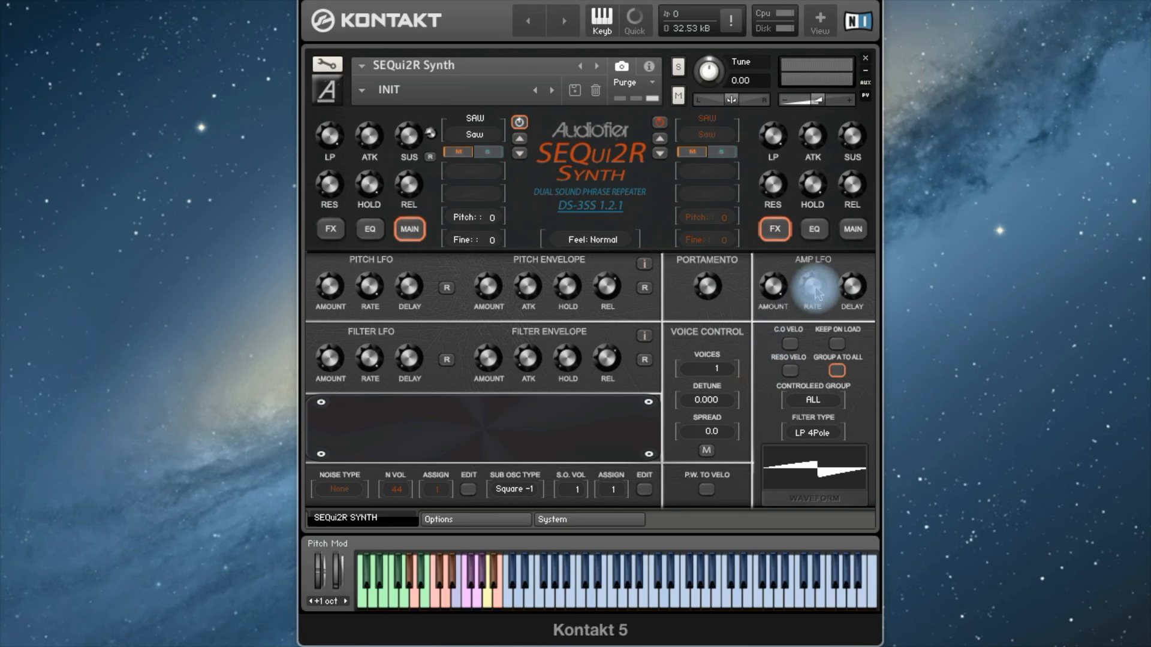
Step: Turn up the AMP LFO rate on the main page
drag(813, 290, 828, 244)
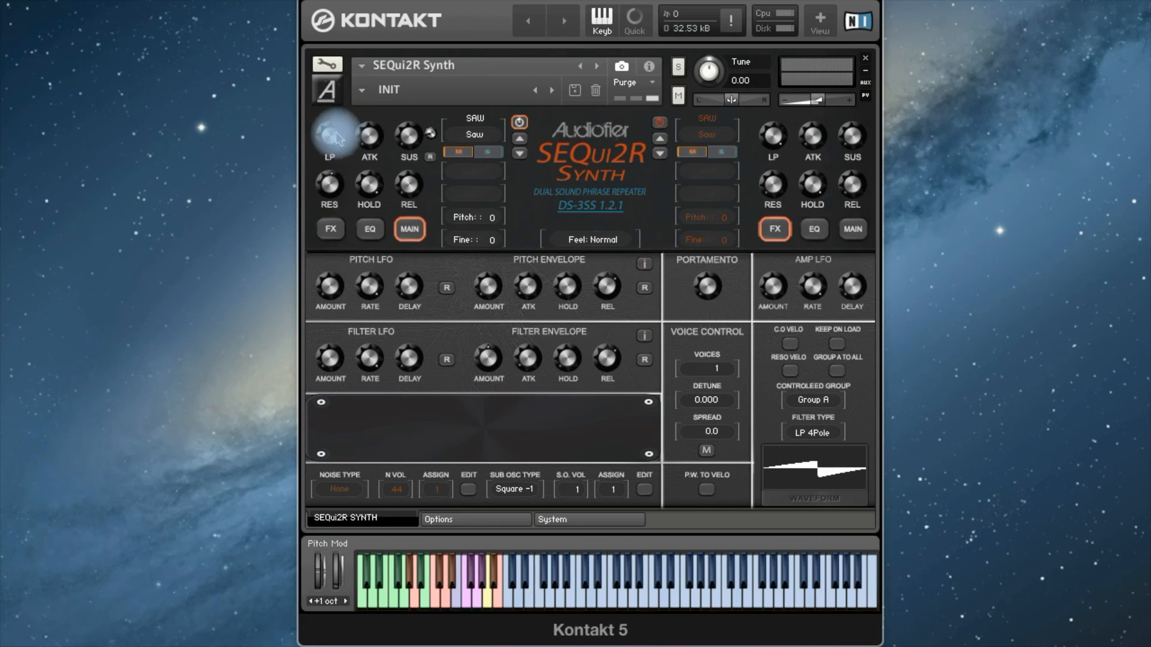
click(490, 358)
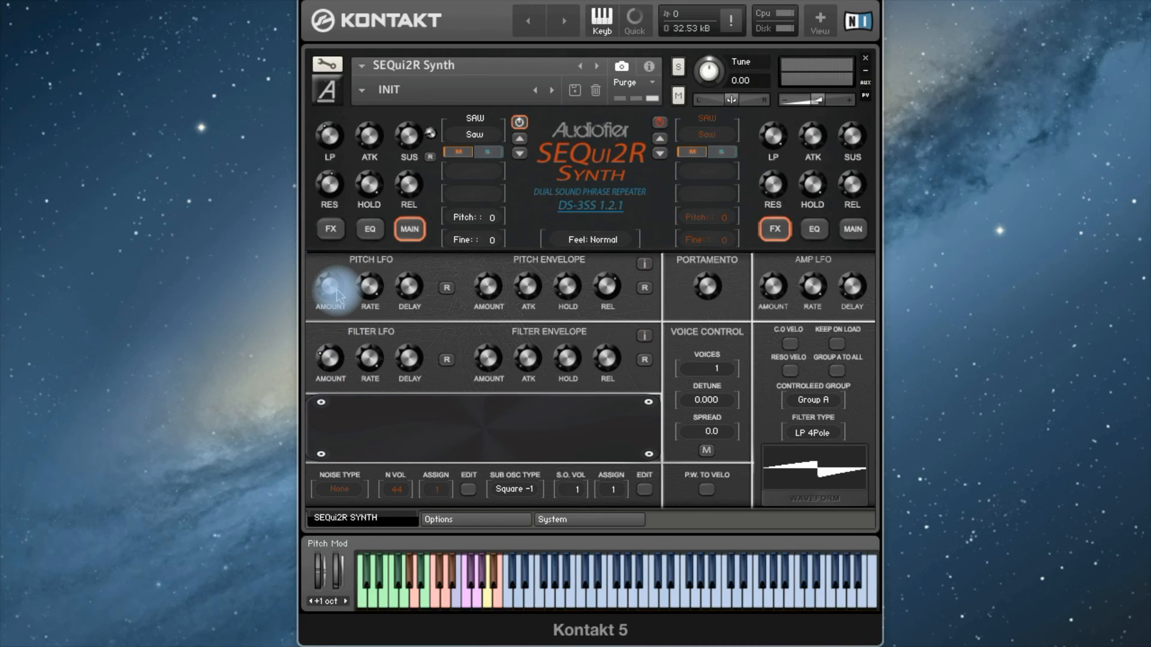
click(334, 362)
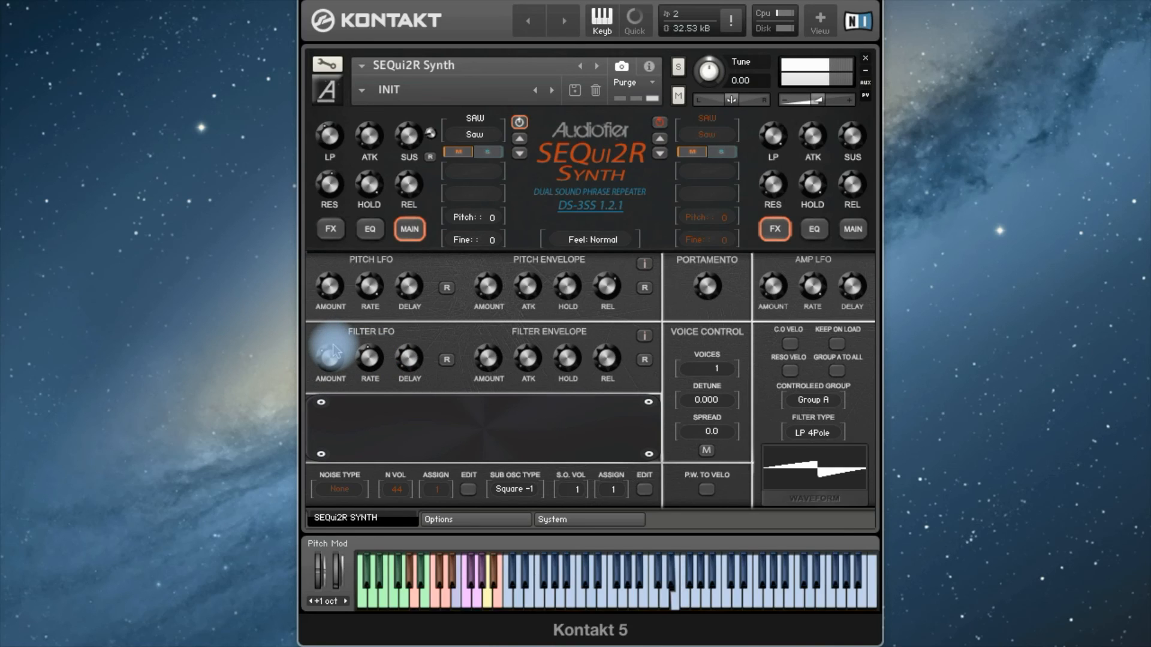
click(369, 136)
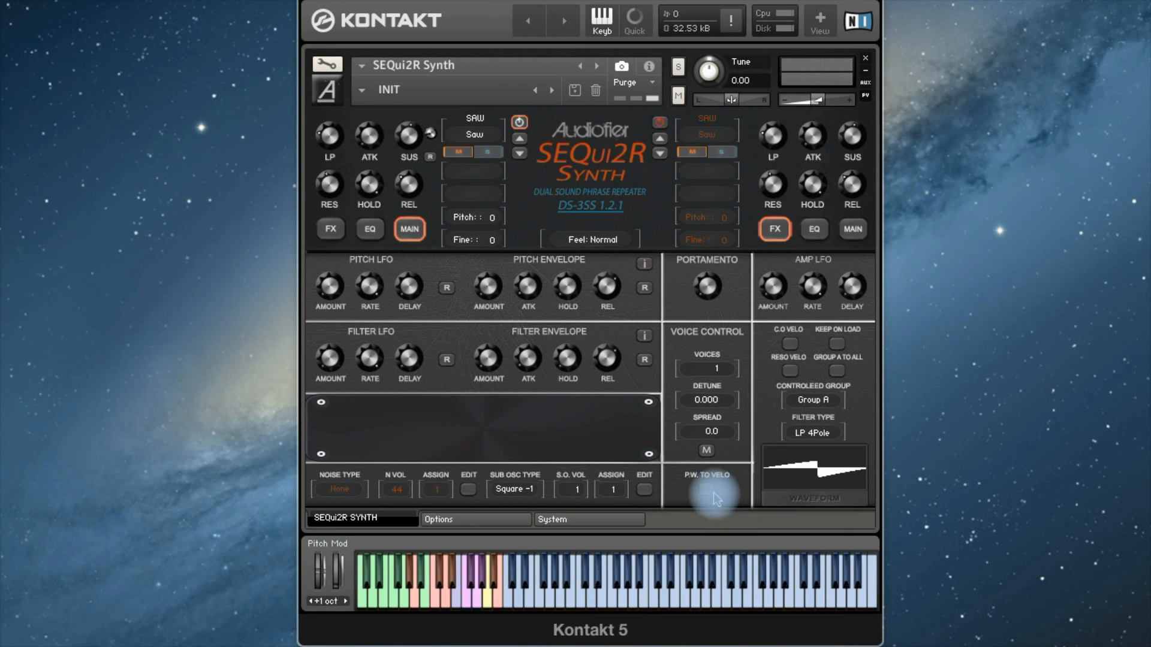
Step: Enable C.O Velo for Group A, switching it off and on again once to compare
click(789, 345)
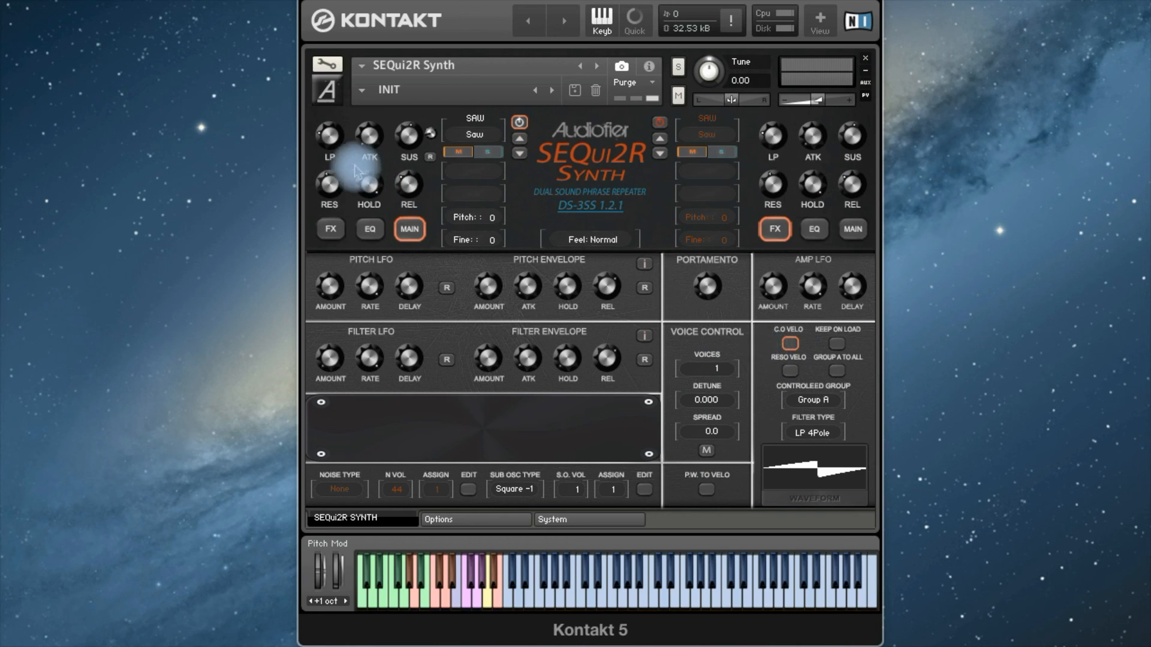
click(789, 346)
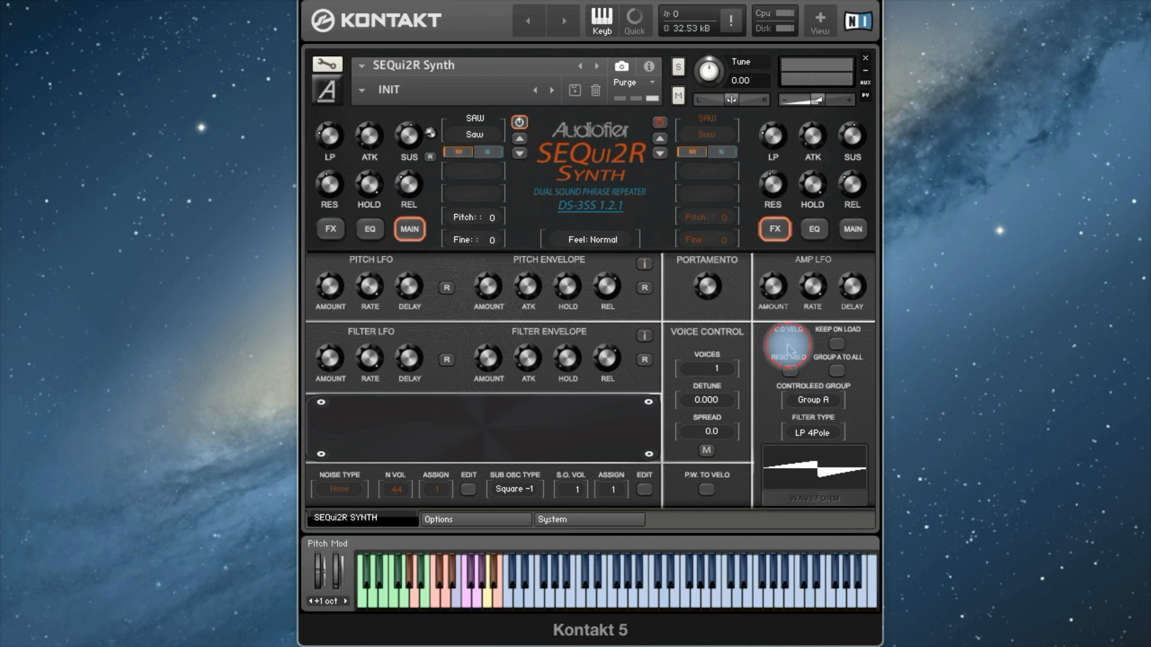
click(789, 345)
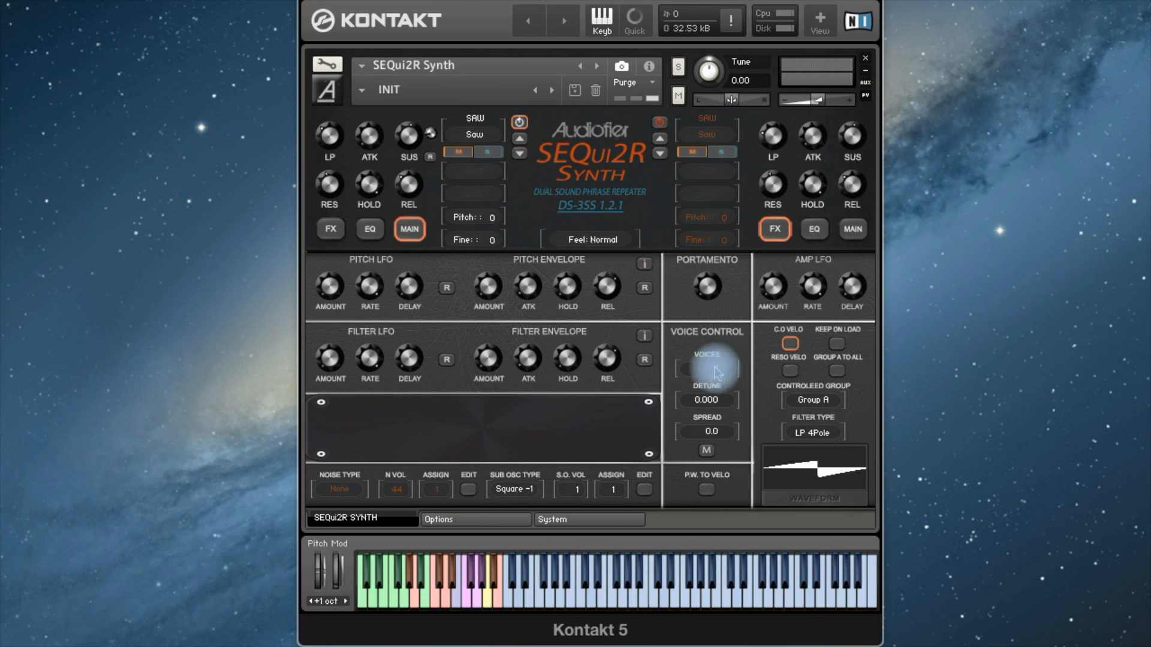
Step: Turn on the sequencer from Group A's FX page, lowering the level of step 3 and raising steps 5 and 9
click(331, 228)
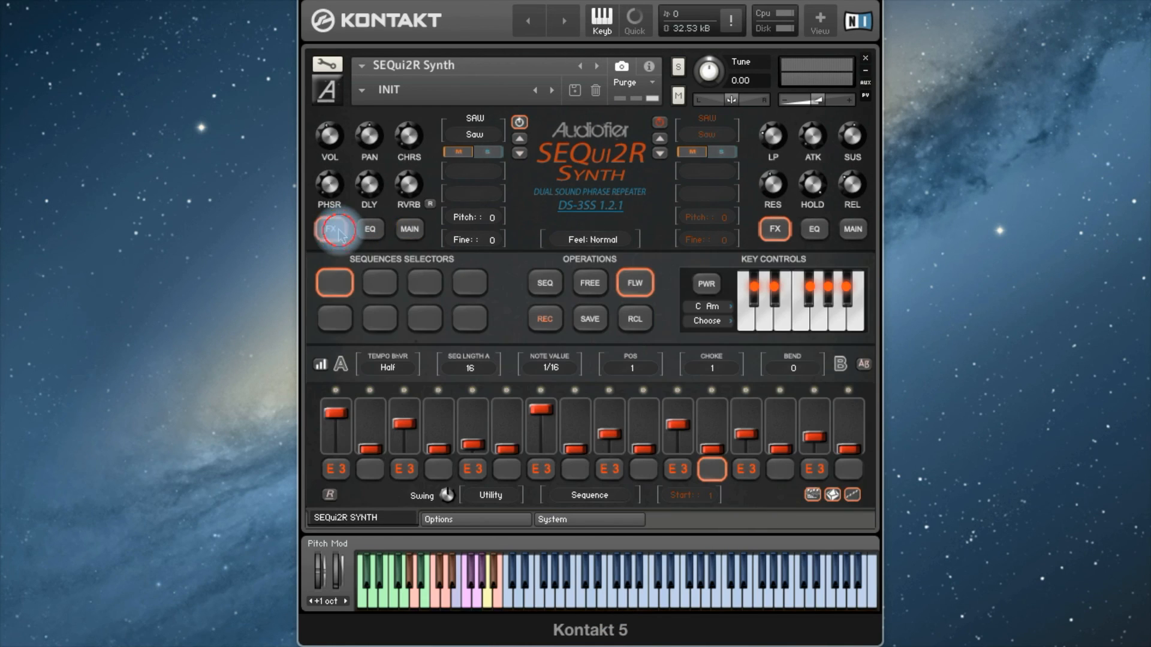
click(548, 286)
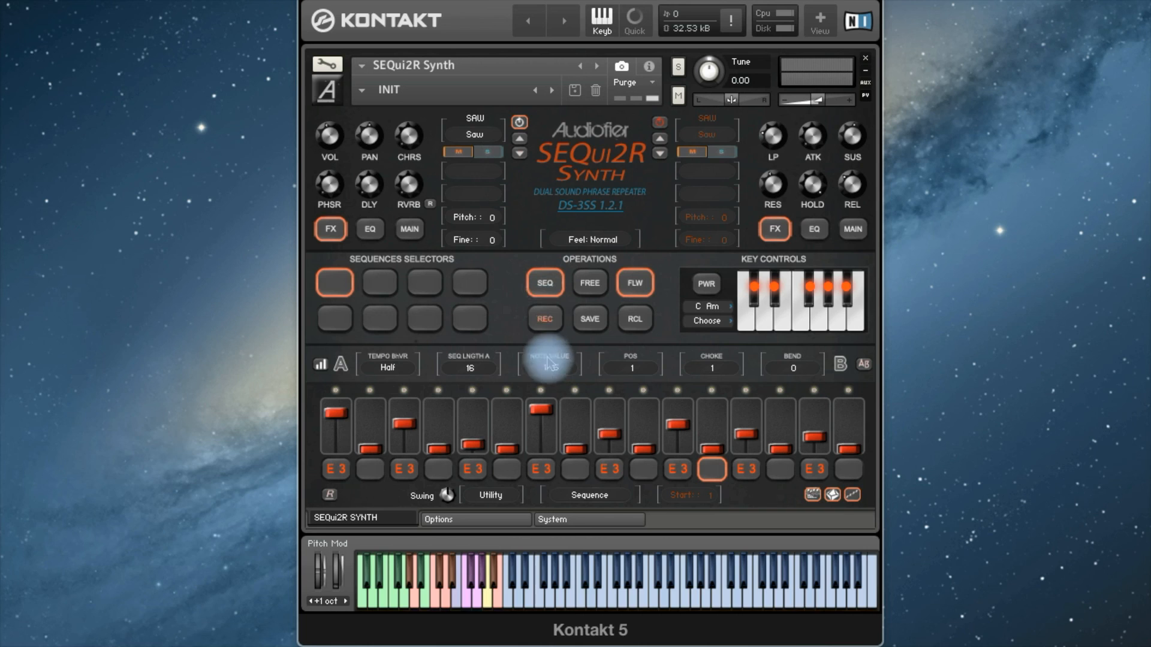
drag(398, 425, 394, 472)
drag(470, 442, 476, 372)
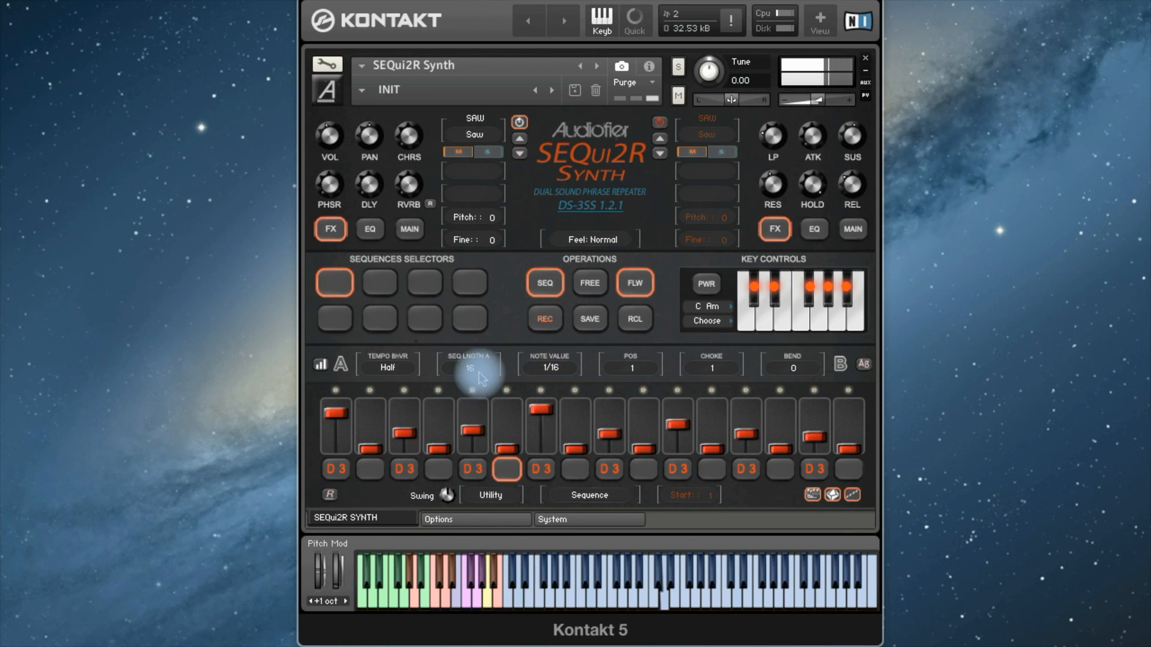
drag(609, 436, 636, 360)
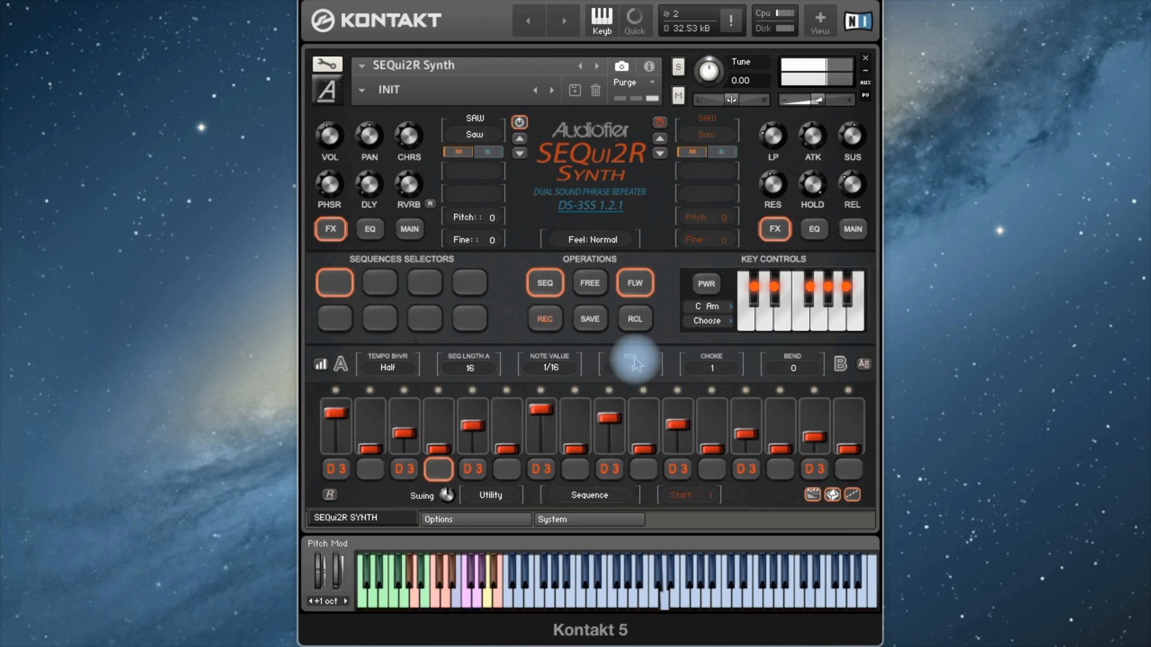
Step: Lower the levels of sequencer steps 7, 11, 13 and 15, and save the sequence
drag(541, 409, 539, 446)
drag(747, 433, 747, 473)
drag(813, 442, 804, 462)
drag(677, 424, 676, 490)
click(592, 320)
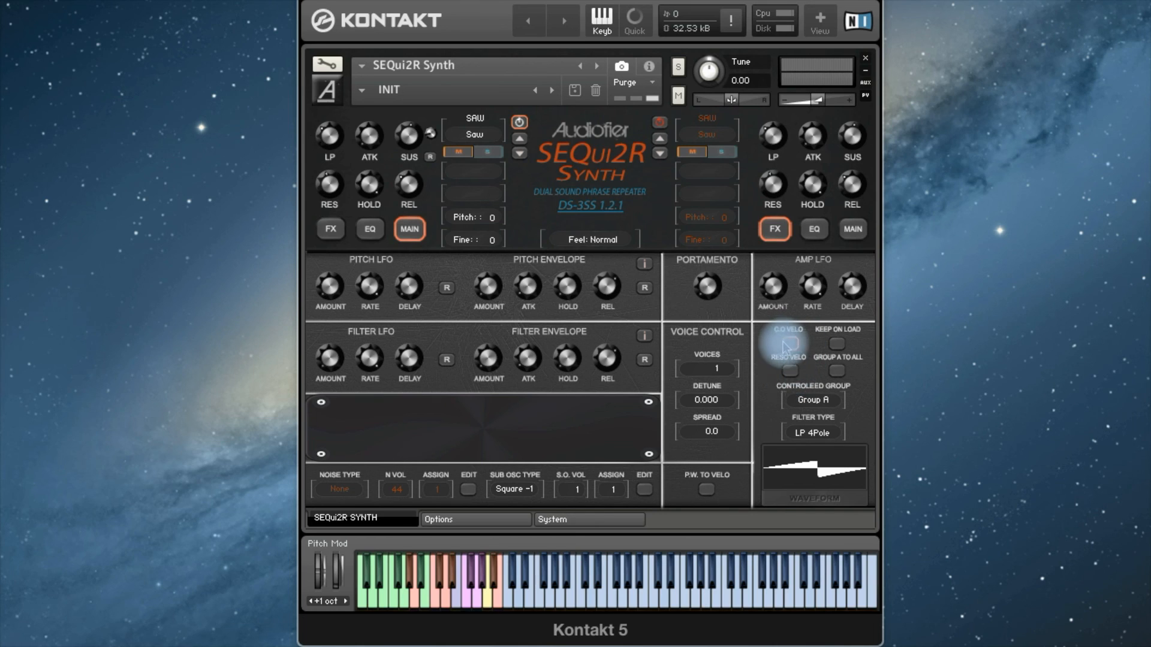
Step: Enable Reso Velo for Group A alongside C.O Velo, toggling it to compare
click(791, 375)
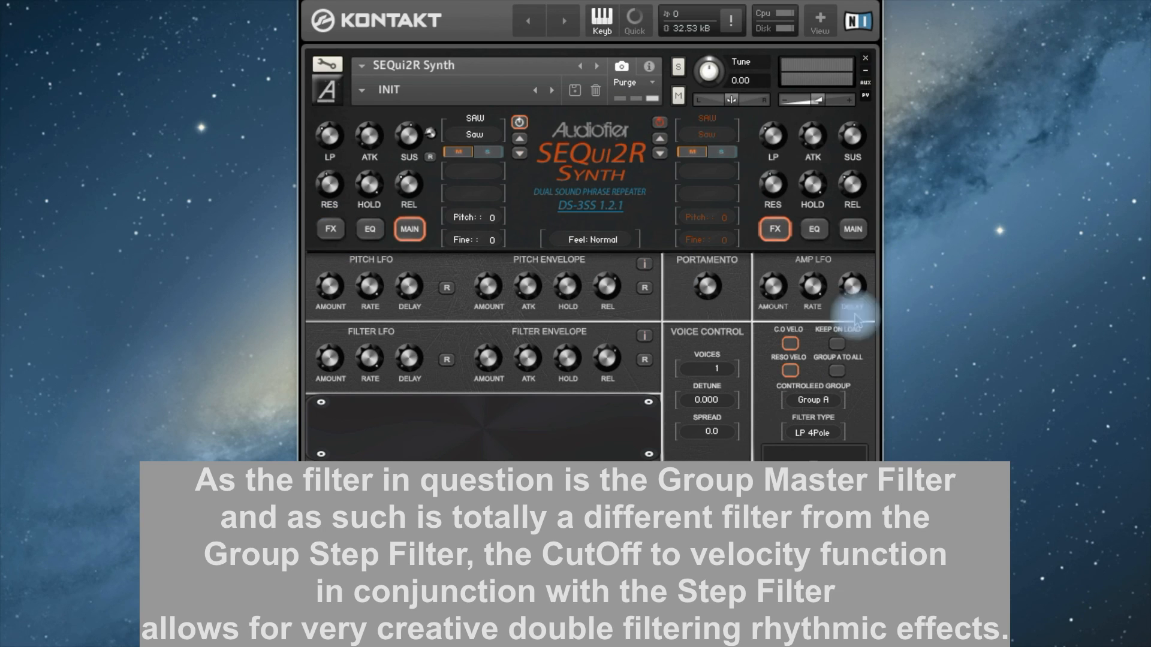
click(791, 372)
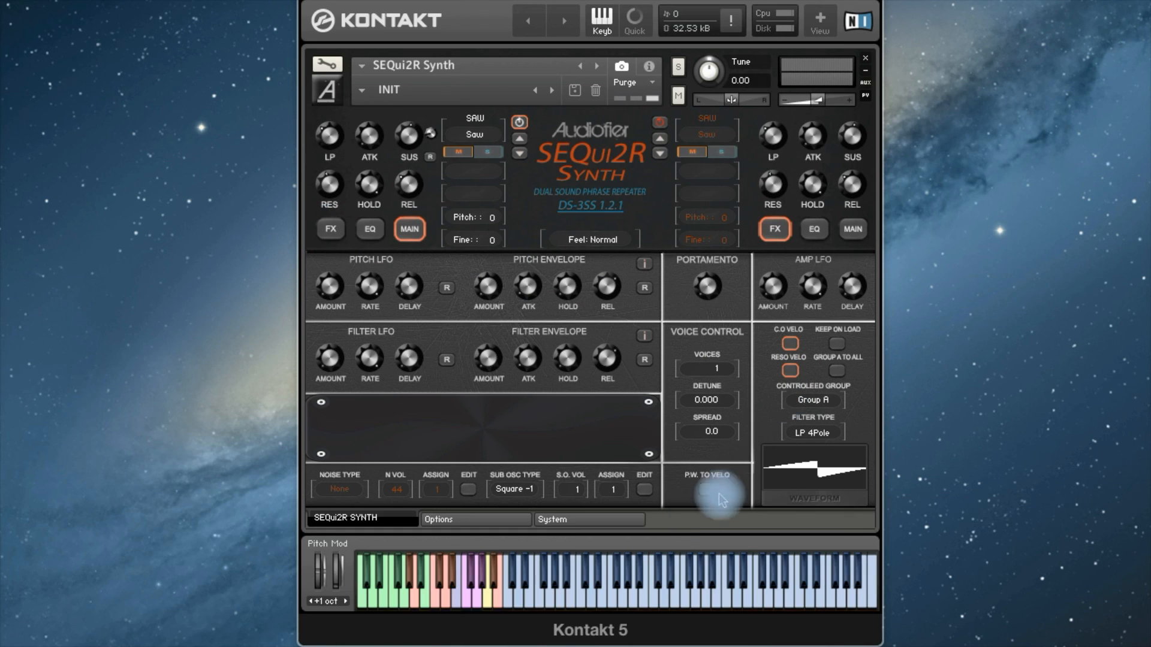
click(787, 373)
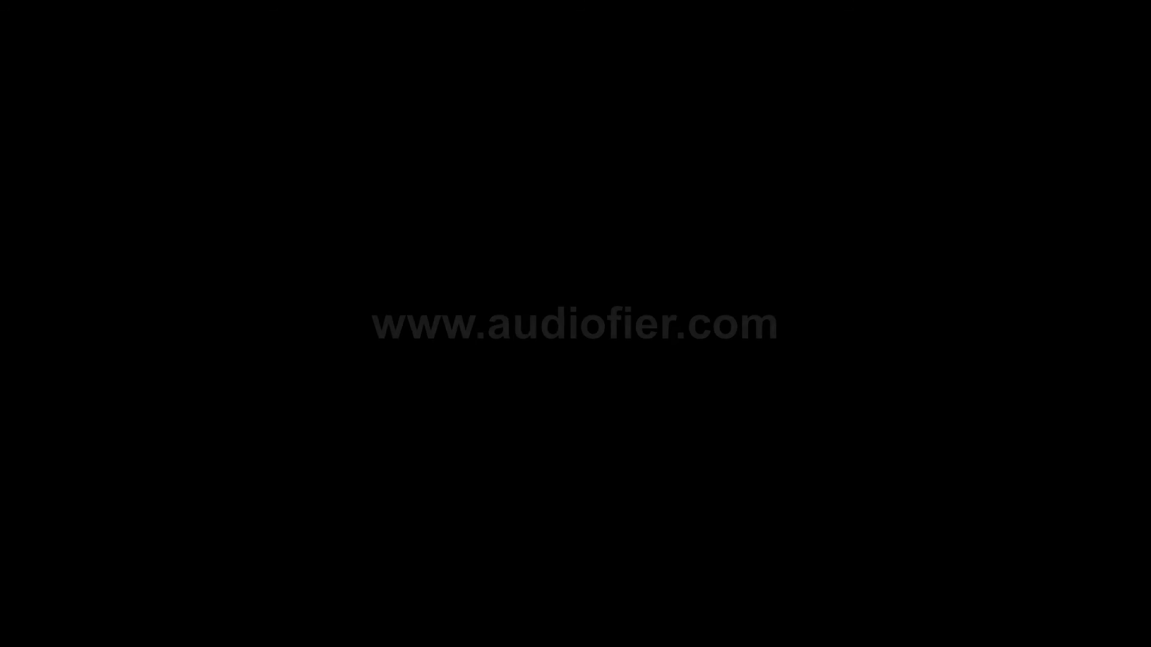